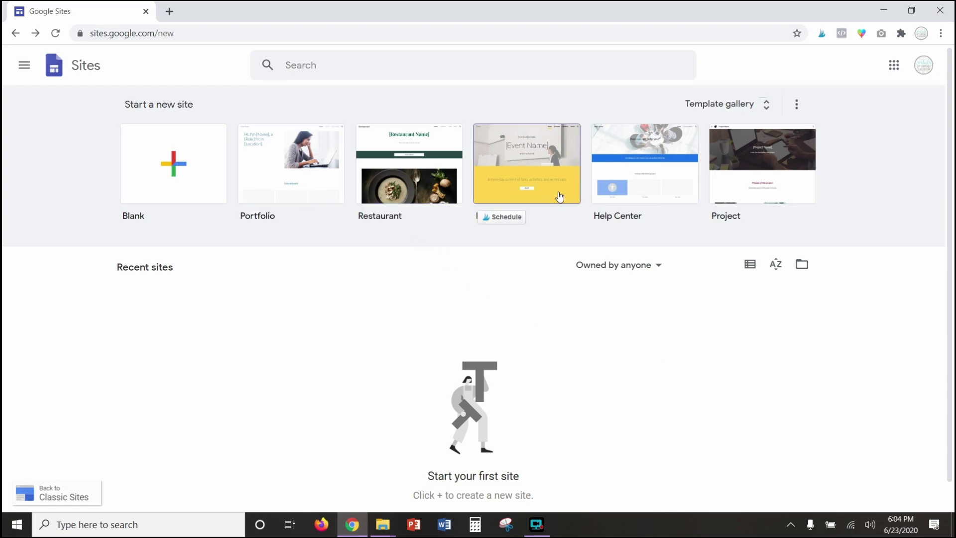
# Start a new blank site
pyautogui.moveTo(322, 175)
pyautogui.moveTo(740, 170)
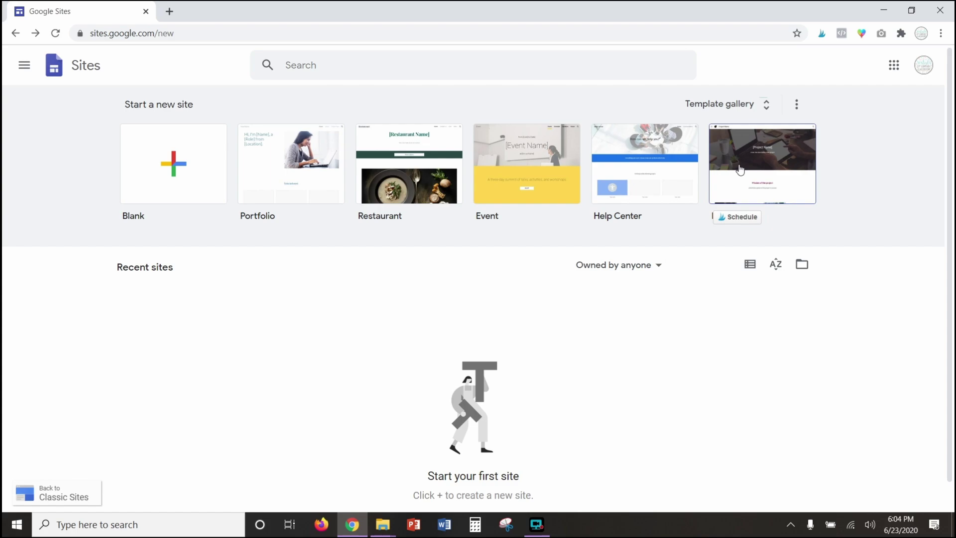
pyautogui.click(187, 159)
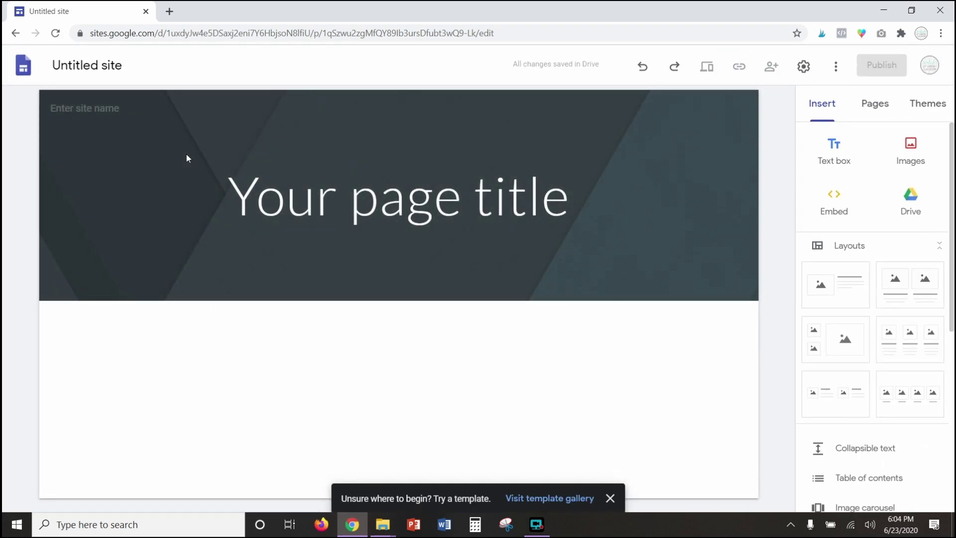
# Replace the page header's background image with the gallery's multicoloured red, orange and cream geometric triangle pattern
pyautogui.moveTo(186, 153)
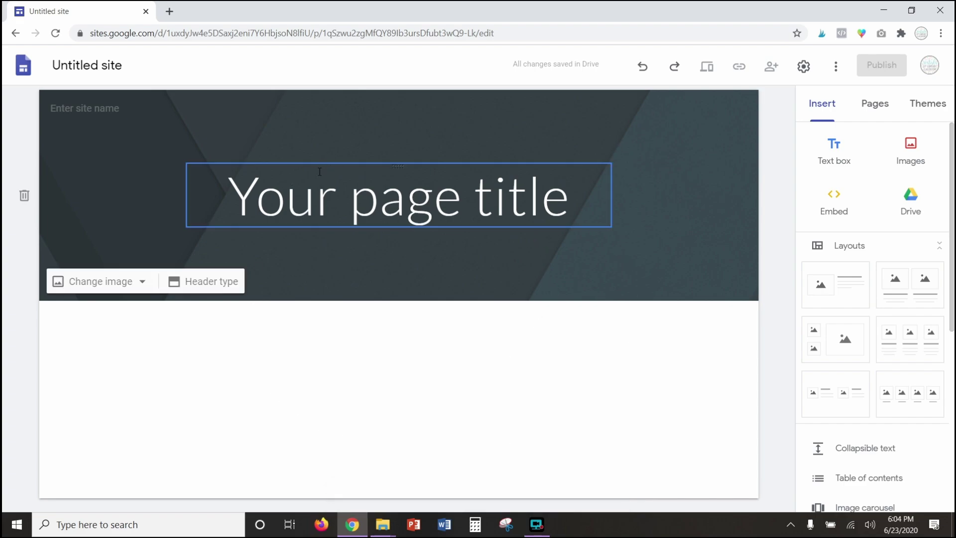
pyautogui.click(129, 285)
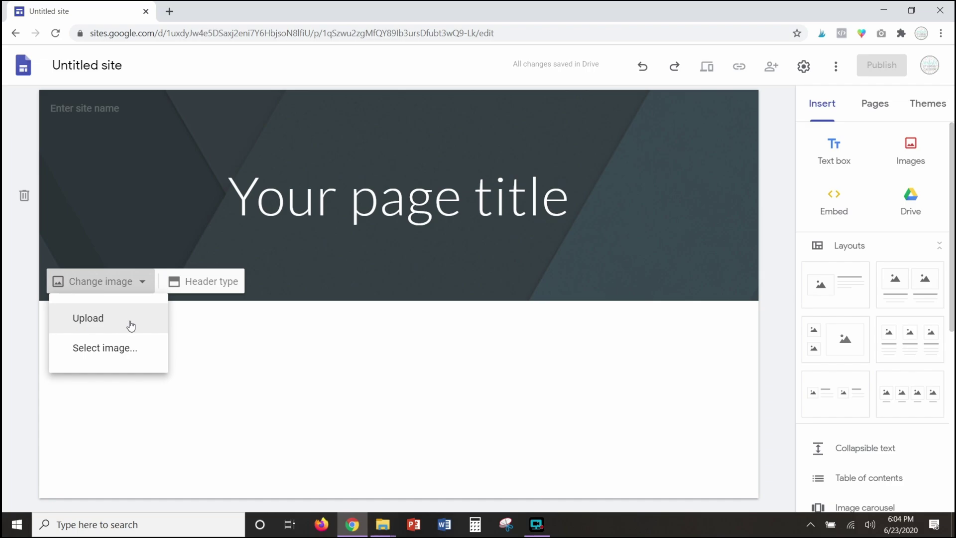
pyautogui.click(105, 355)
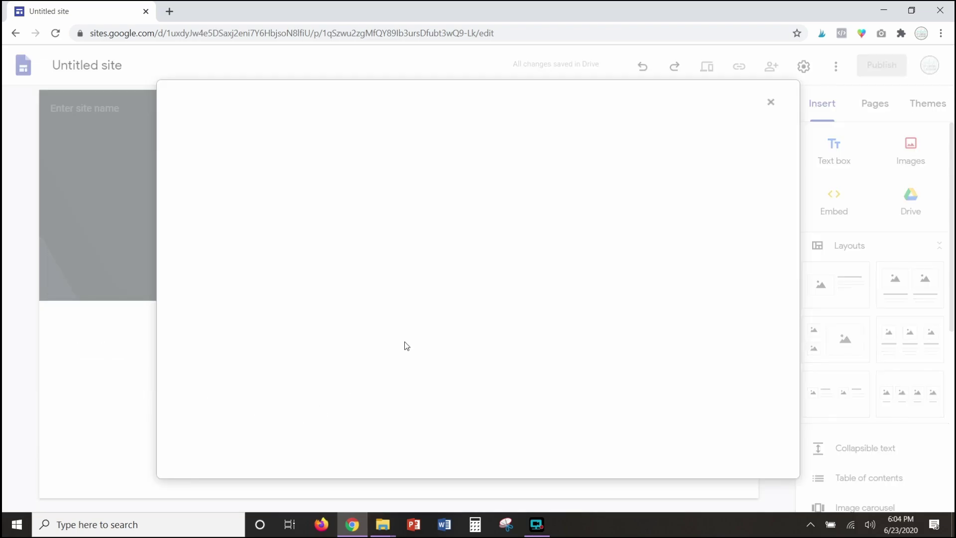
pyautogui.scroll(-3, 555, 238)
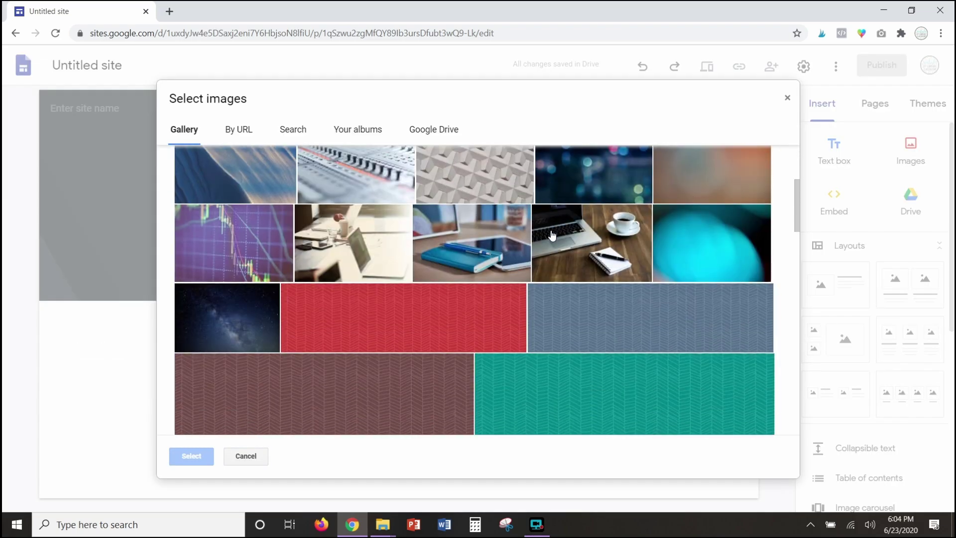
pyautogui.scroll(-8, 552, 235)
pyautogui.scroll(-10, 552, 235)
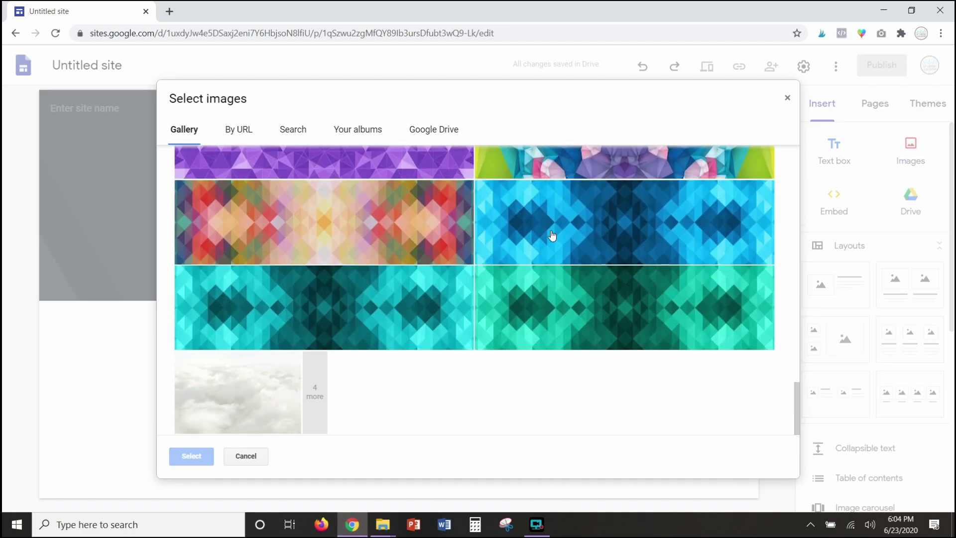
pyautogui.click(376, 237)
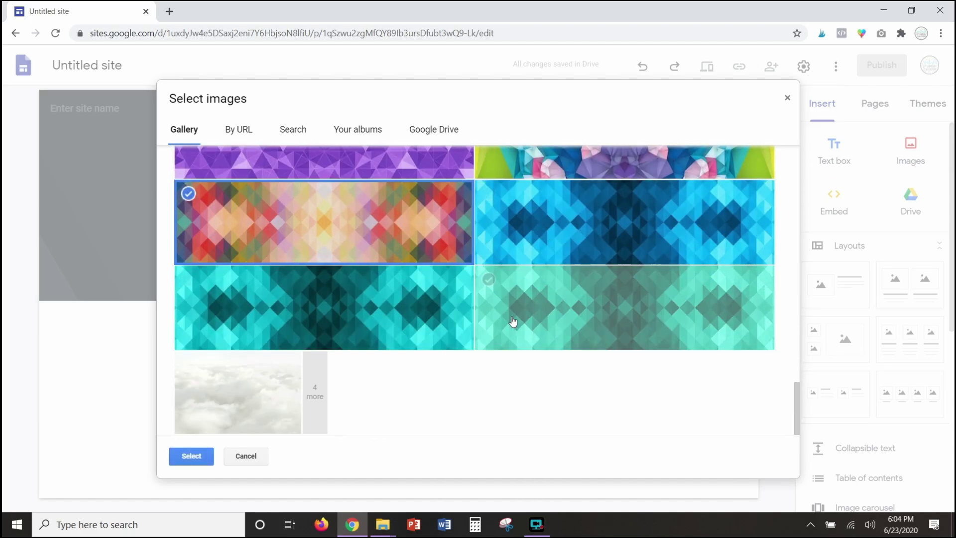
pyautogui.click(194, 456)
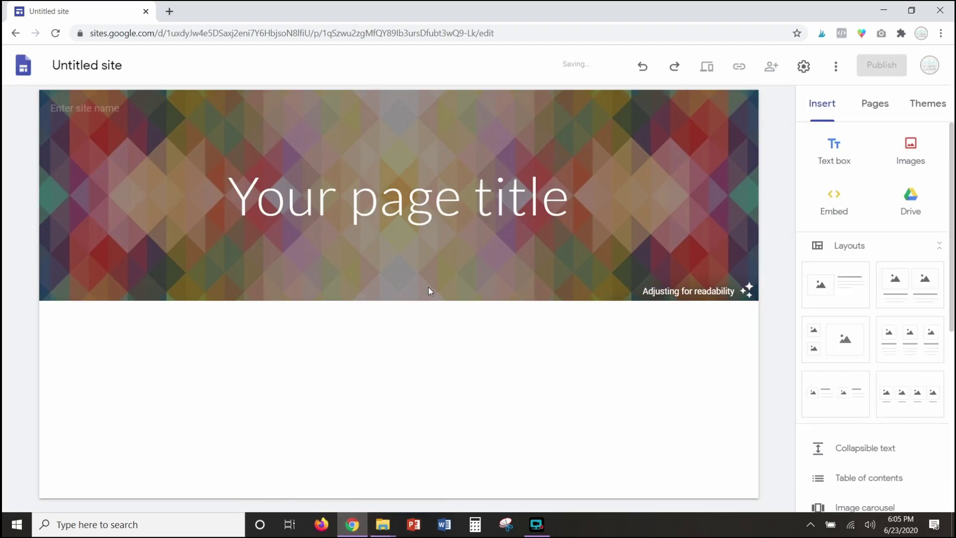
# Replace the placeholder page title in the header with the teacher's title and surname in possessive form, followed by "Class"
pyautogui.click(462, 205)
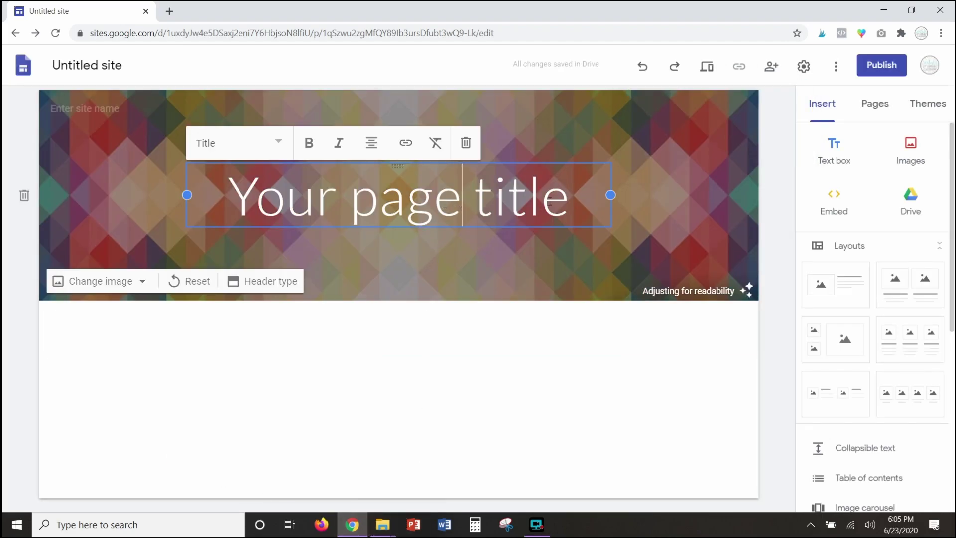
pyautogui.tripleClick(283, 198)
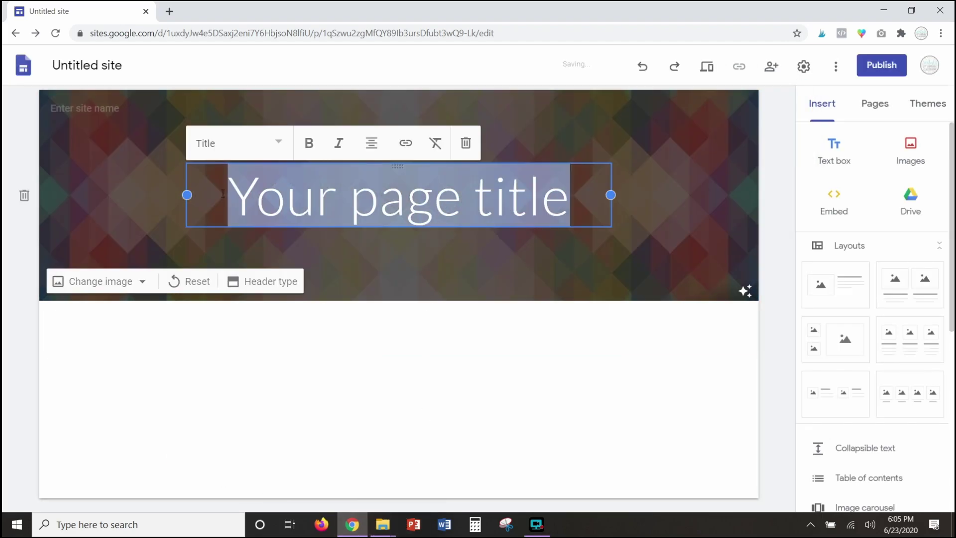
pyautogui.write('Ms')
pyautogui.press('BackSpace')
pyautogui.write('rs')
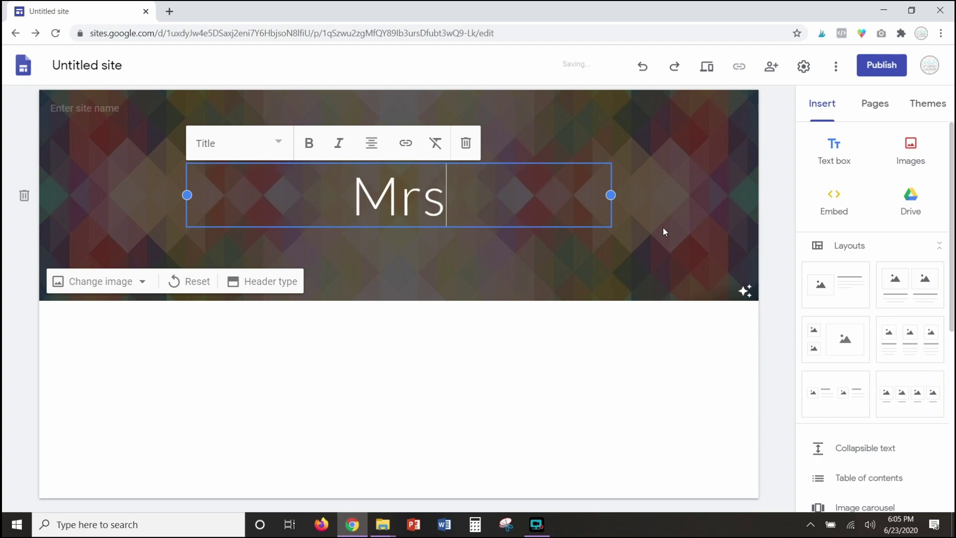
pyautogui.write(". Vestal's Classr")
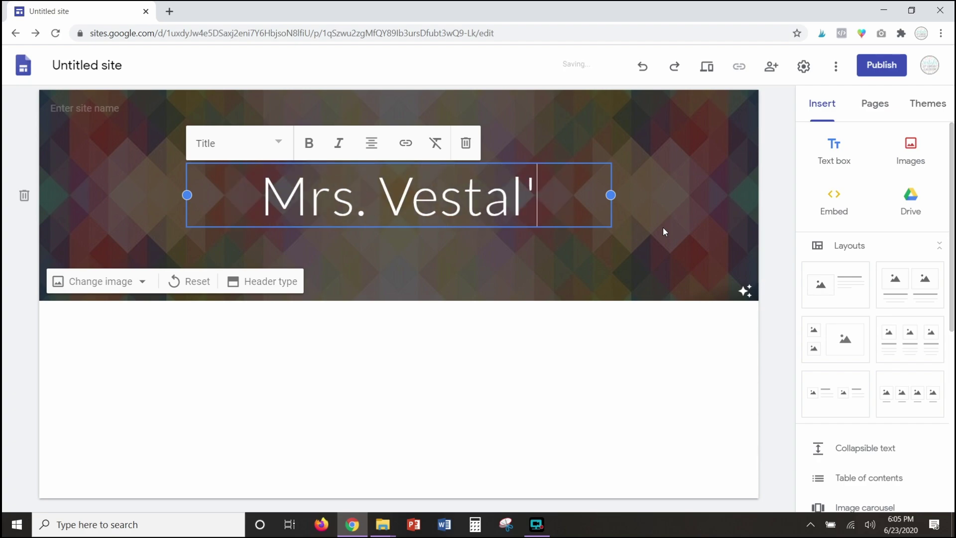
pyautogui.press('BackSpace')
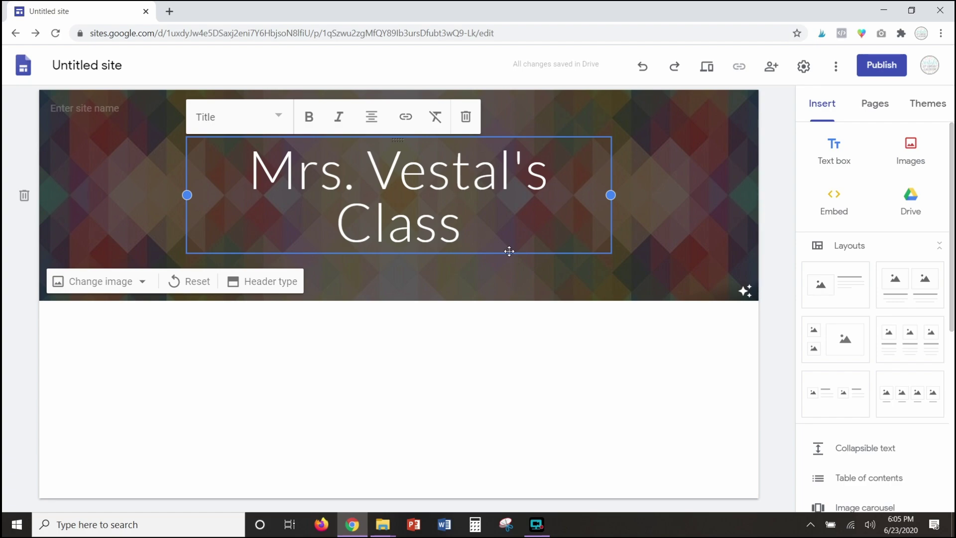
# Try the Heading style on the page title, restore the Title style and deselect the text
pyautogui.click(275, 117)
pyautogui.click(241, 192)
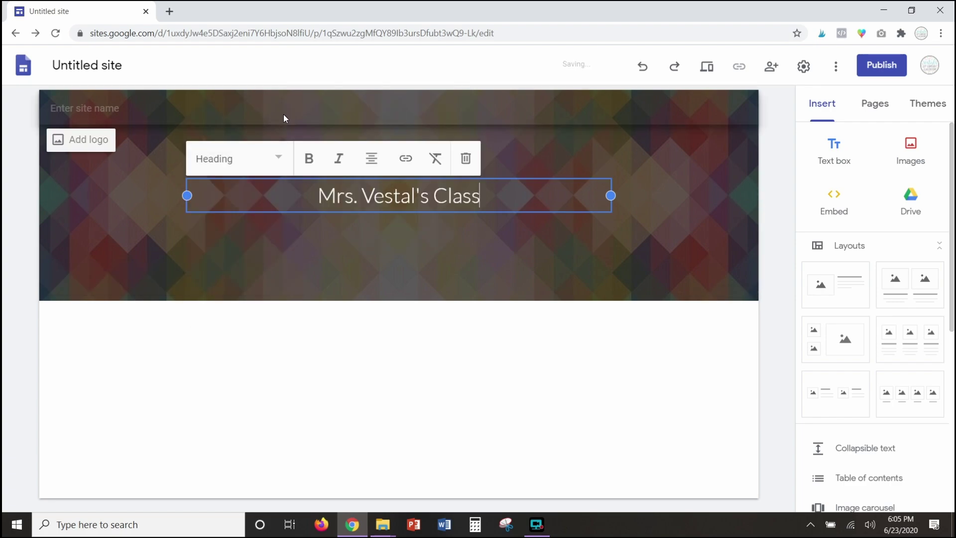
pyautogui.click(274, 158)
pyautogui.click(251, 199)
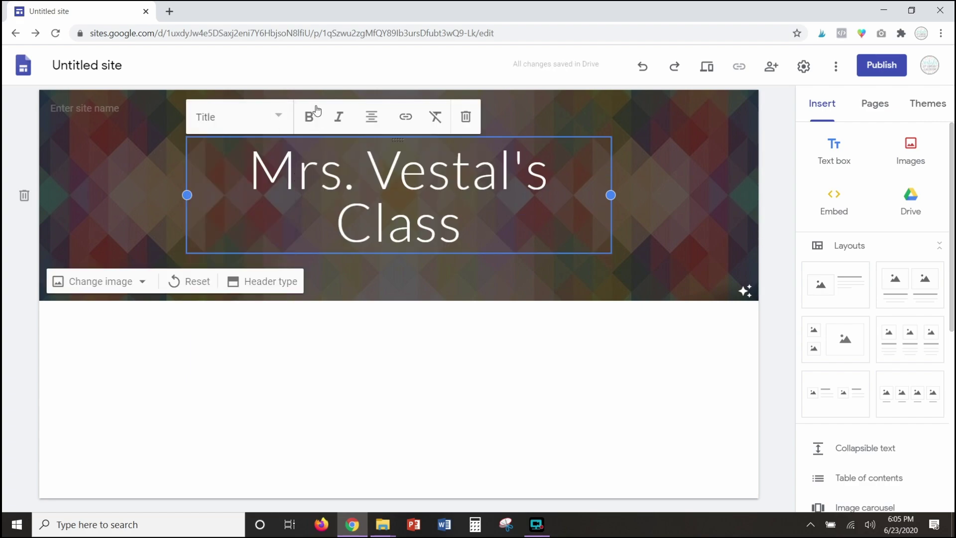
pyautogui.click(455, 214)
pyautogui.click(596, 327)
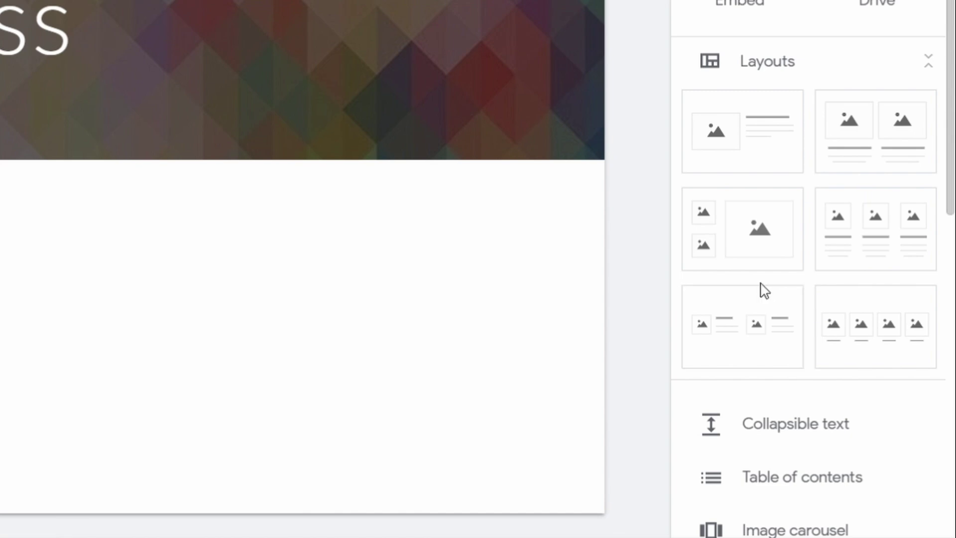
# Add the layout with one image beside text below the header, titled "Welcome!" with the body text "info about class"
pyautogui.click(767, 150)
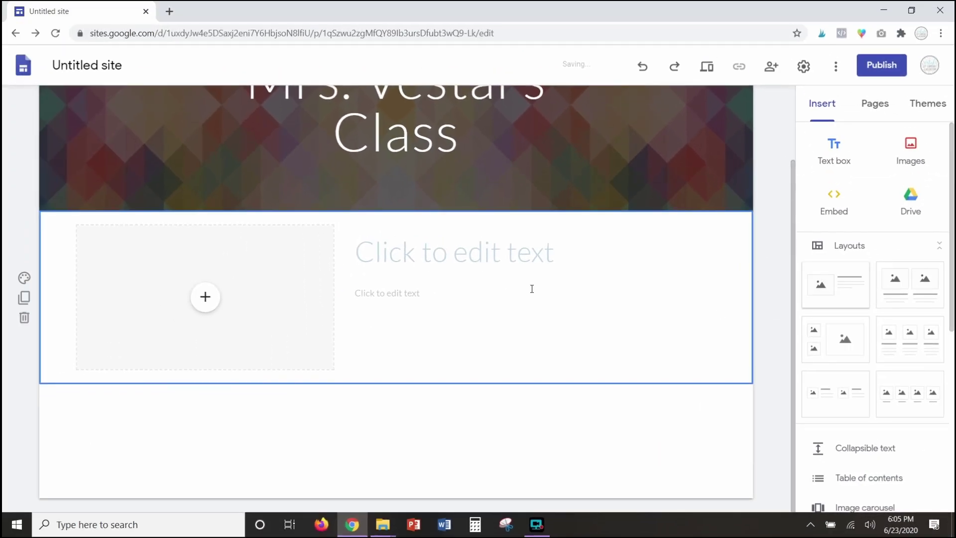
pyautogui.click(469, 241)
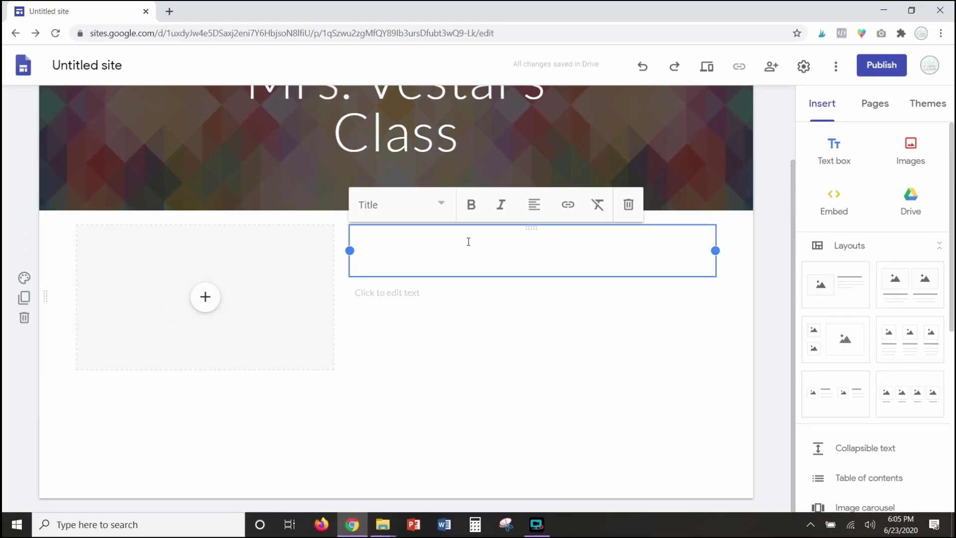
pyautogui.write('Welcome!')
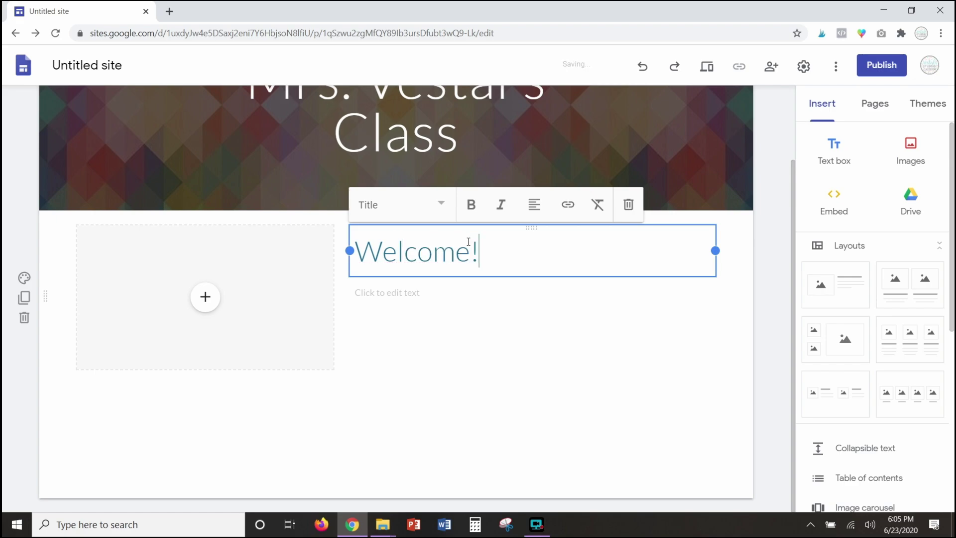
pyautogui.click(392, 294)
pyautogui.write('info about class')
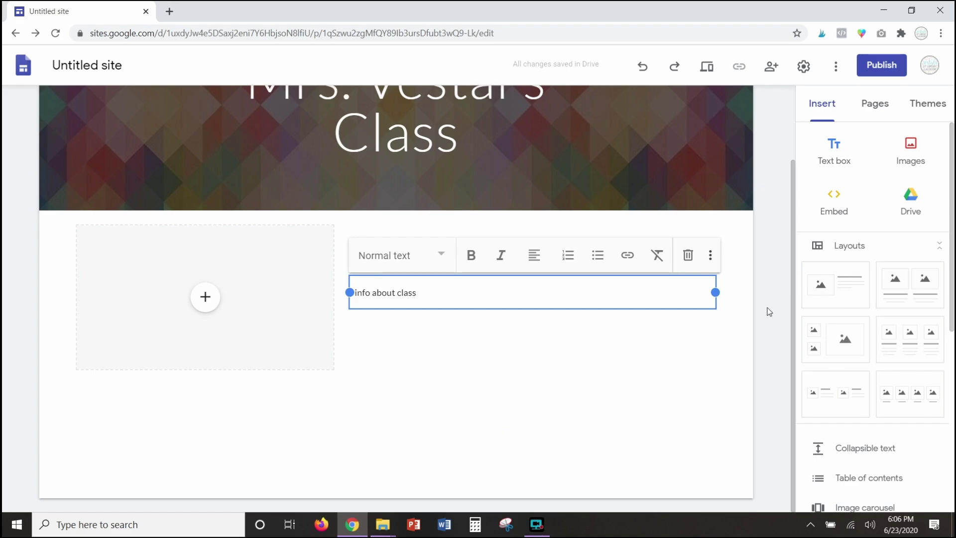
# Add an empty text box below the welcome section and narrow it to about half the section's width
pyautogui.click(842, 160)
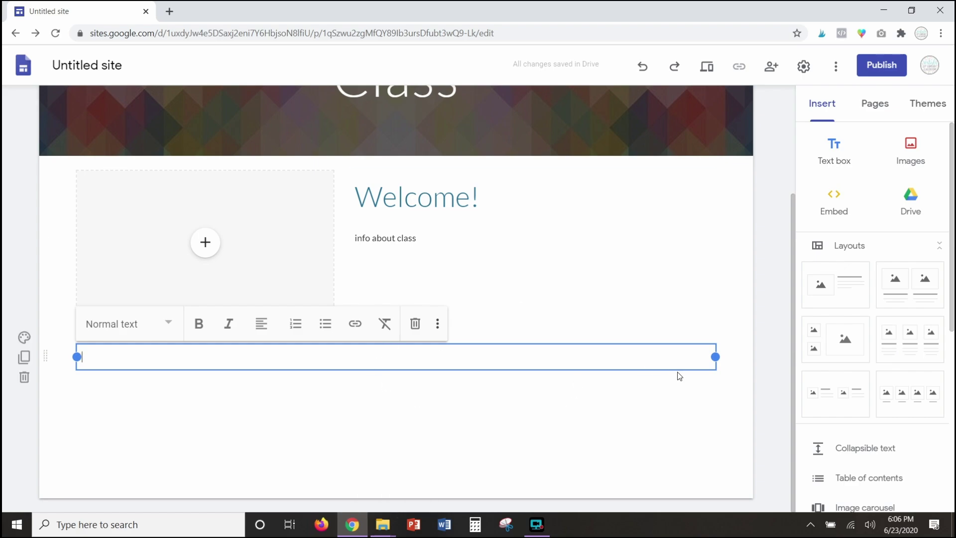
pyautogui.moveTo(715, 357); pyautogui.dragTo(388, 371)
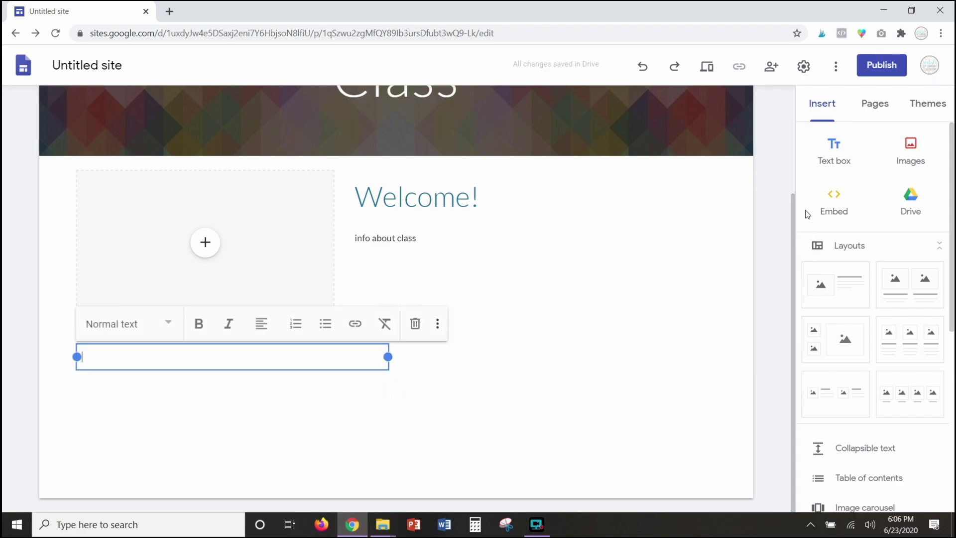
pyautogui.click(910, 158)
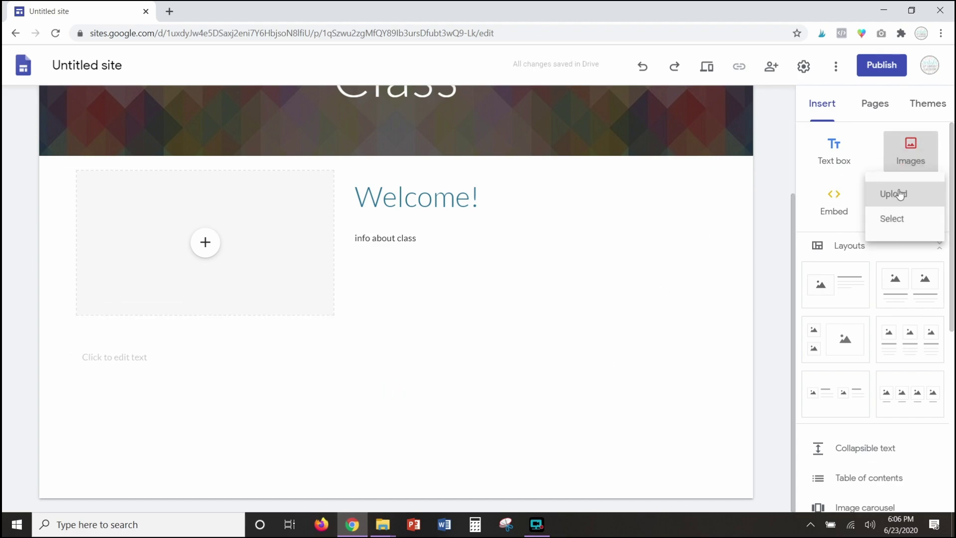
pyautogui.click(909, 157)
# Try the image placeholder beside the empty text box, return it beside the welcome text, and delete the text box's section
pyautogui.click(264, 262)
pyautogui.moveTo(292, 271); pyautogui.dragTo(488, 350)
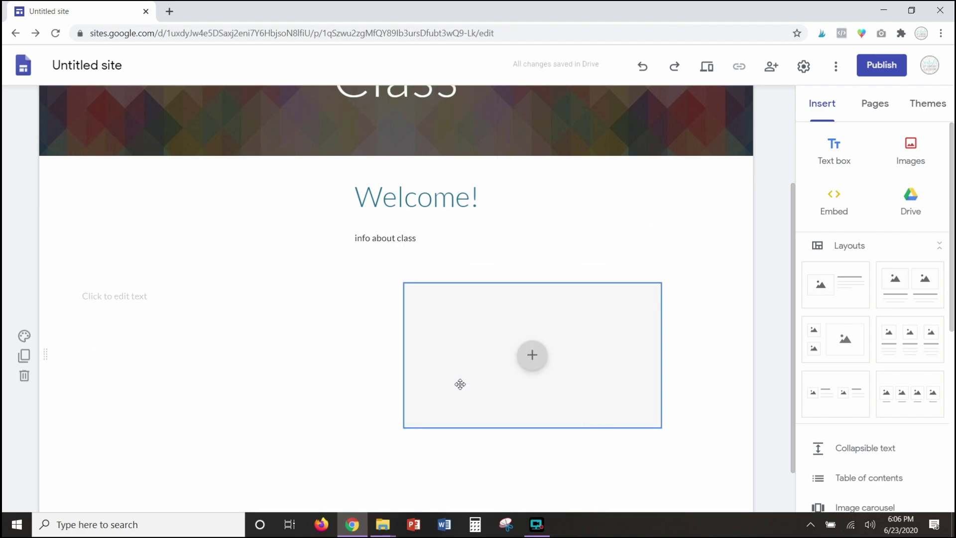
pyautogui.moveTo(494, 343); pyautogui.dragTo(162, 202)
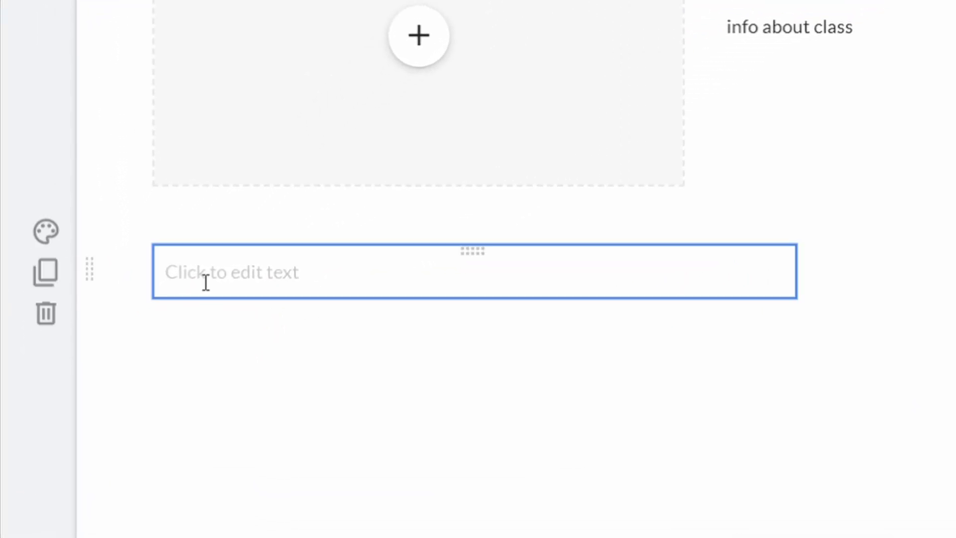
pyautogui.click(56, 321)
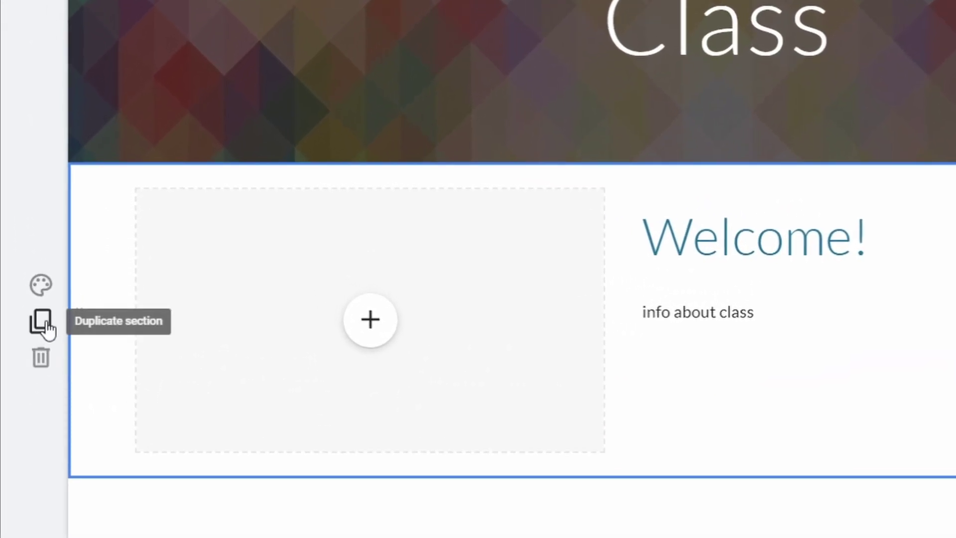
# Duplicate the welcome section and delete the duplicate
pyautogui.click(47, 328)
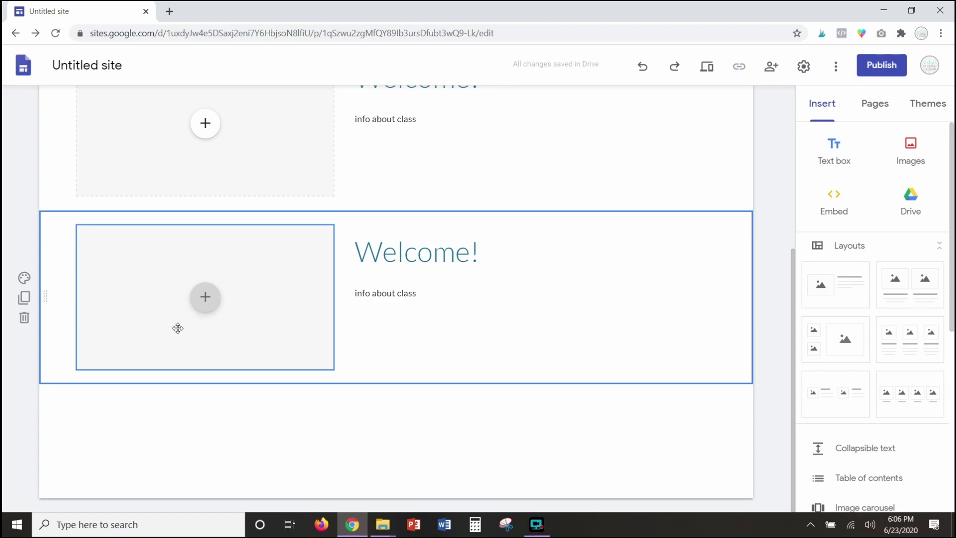
pyautogui.click(24, 317)
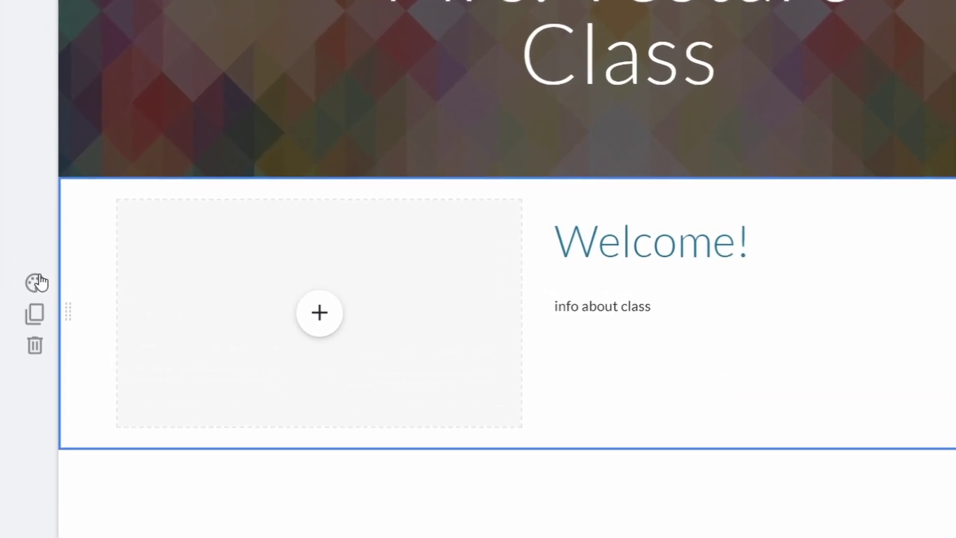
# Set the welcome section's background to Emphasis 1
pyautogui.click(30, 280)
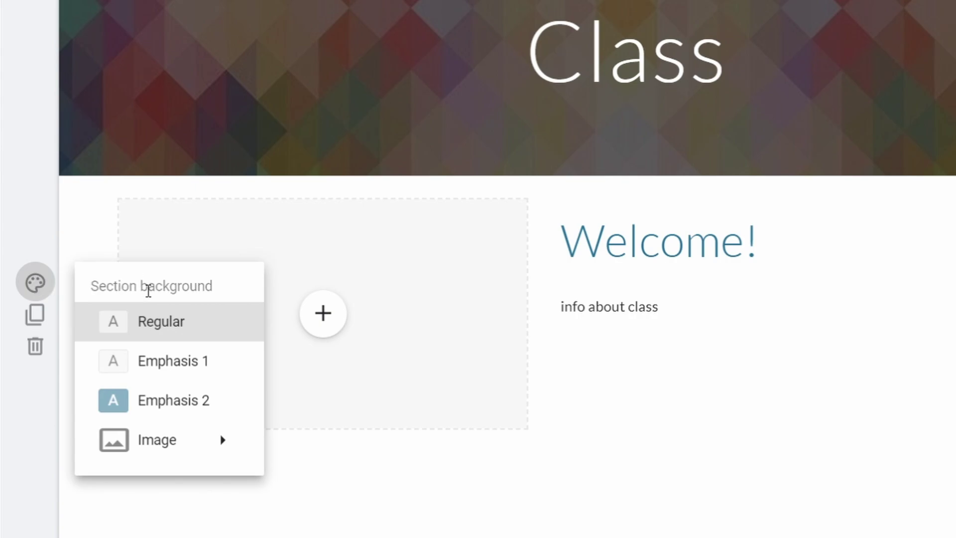
pyautogui.moveTo(185, 455)
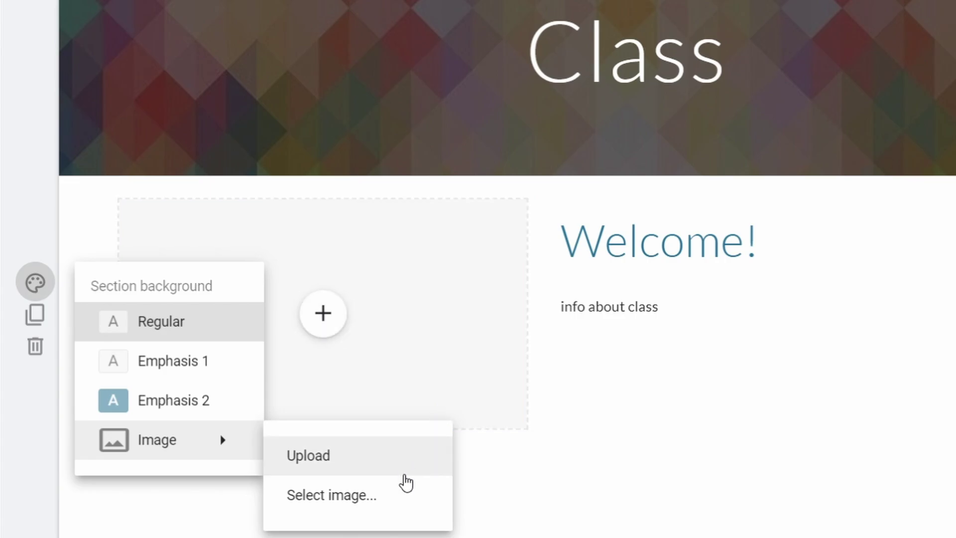
pyautogui.click(192, 366)
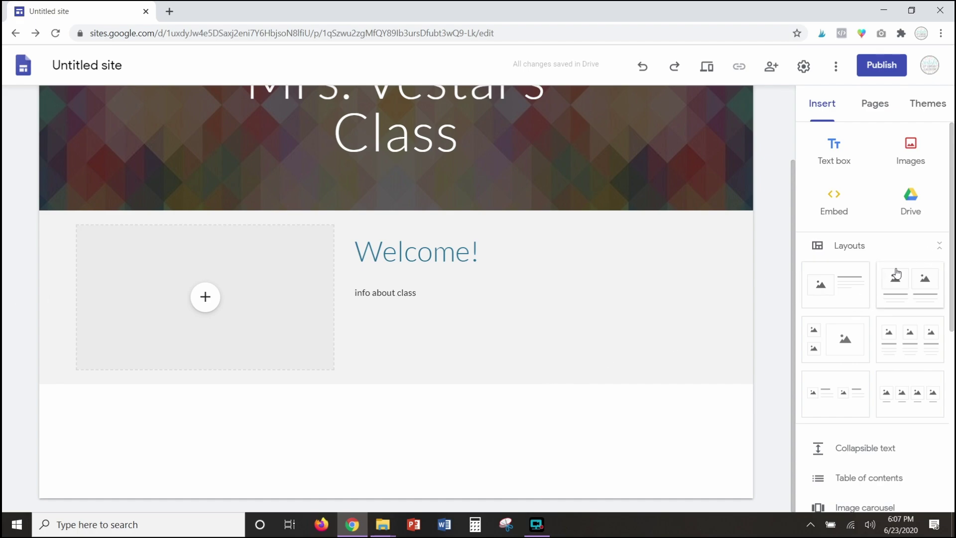
# Examine the web embed options for a URL and for embed code, and close the dialog without embedding anything
pyautogui.scroll(-7, 896, 273)
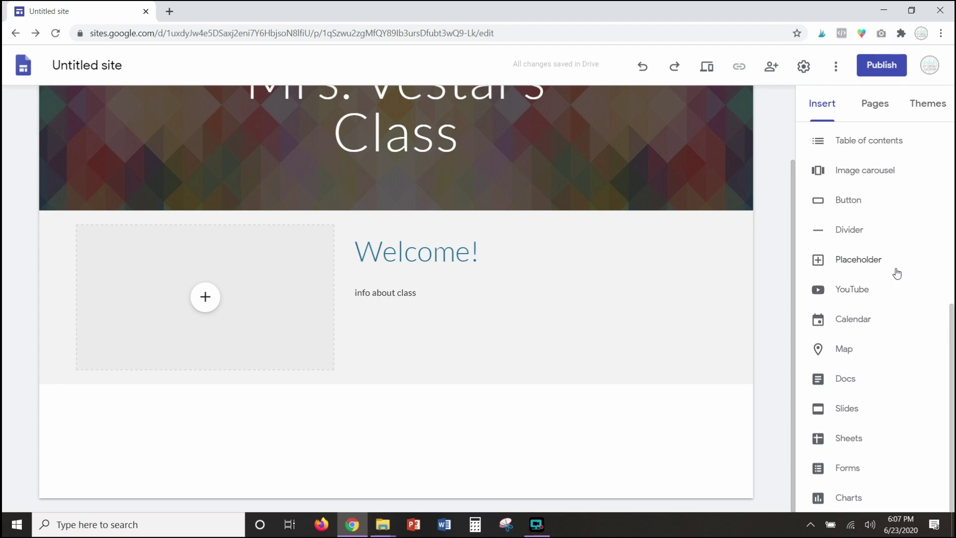
pyautogui.scroll(7, 896, 272)
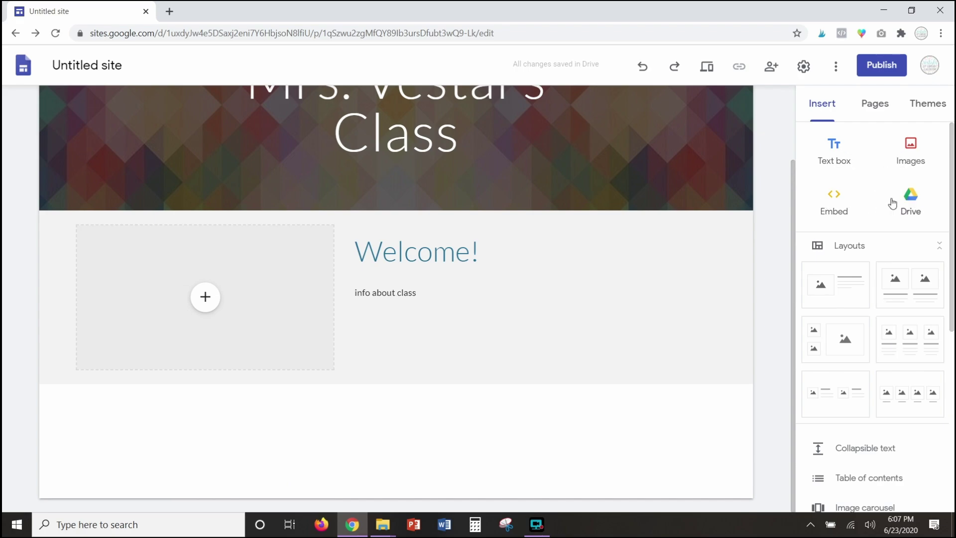
pyautogui.click(833, 202)
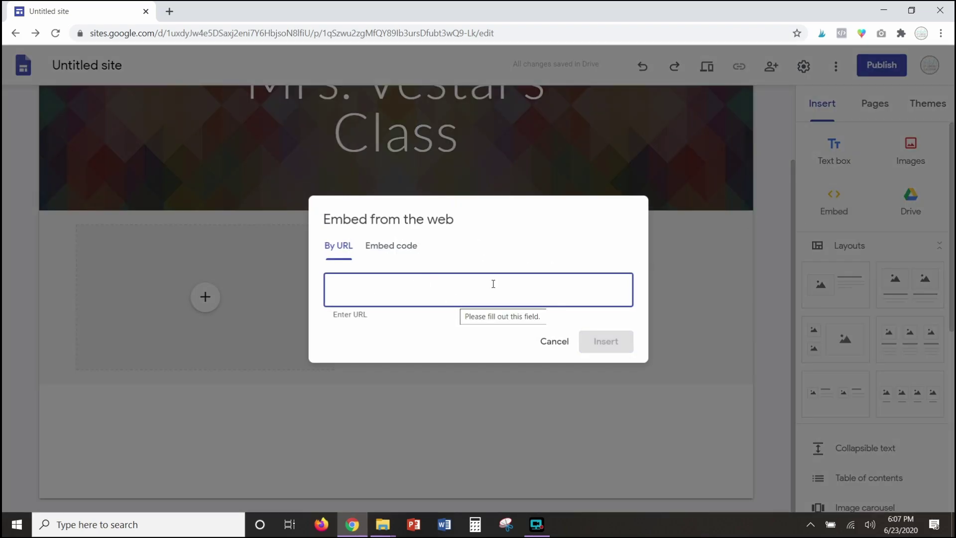
pyautogui.click(408, 246)
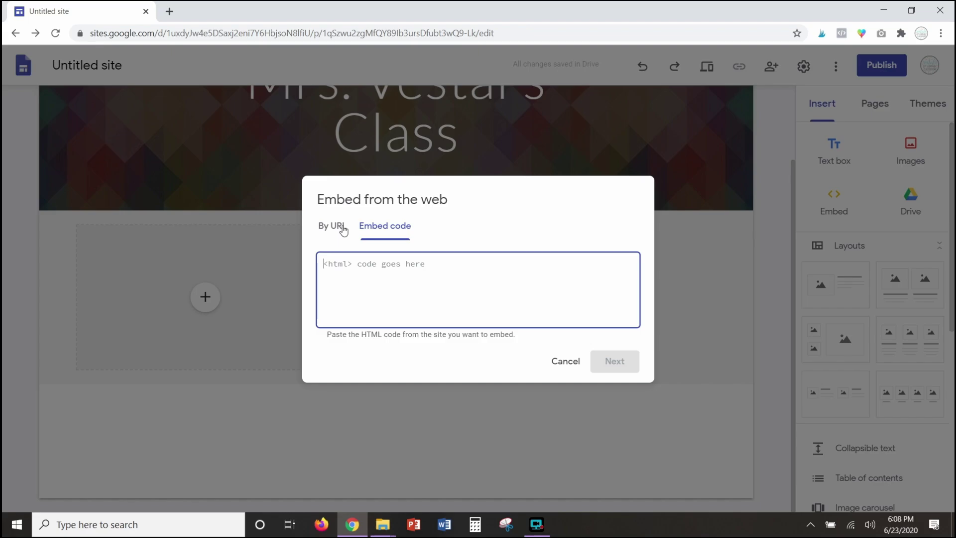
pyautogui.click(560, 368)
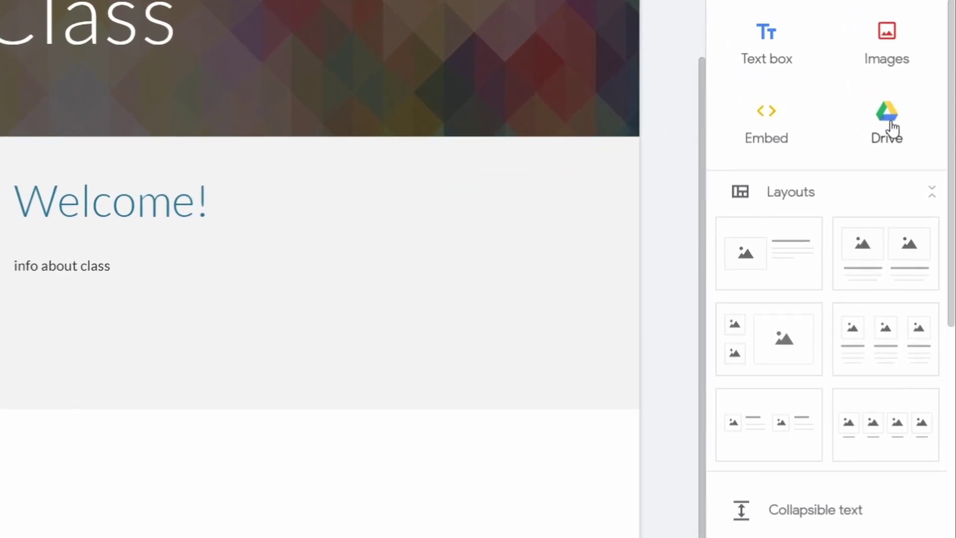
# Insert the first Google Slides file from the Drive folder "4th Grade Morning Work" below the welcome section
pyautogui.click(891, 125)
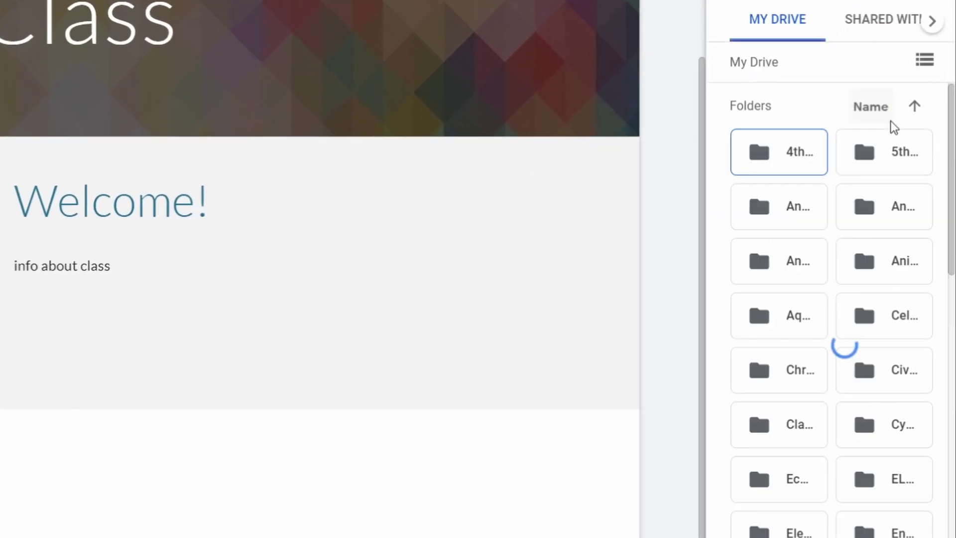
pyautogui.doubleClick(709, 149)
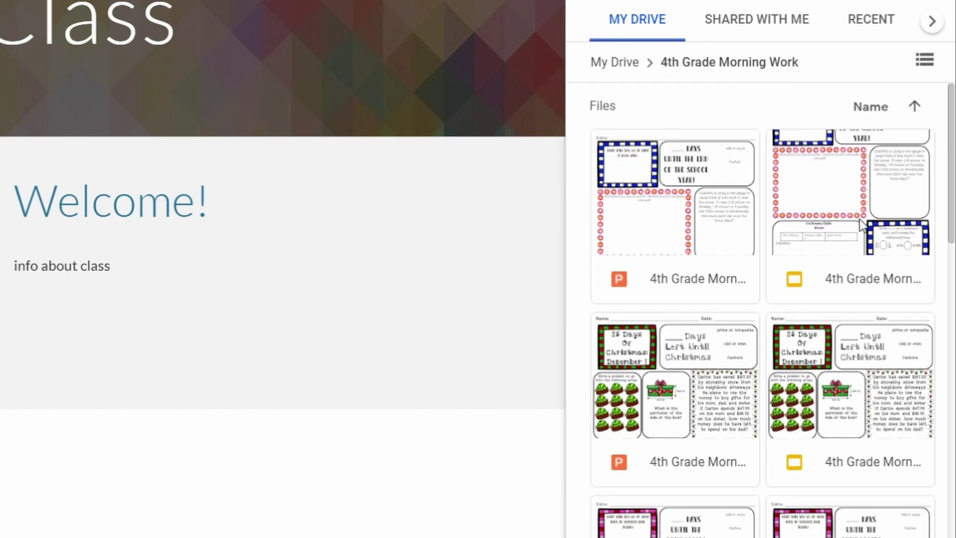
pyautogui.doubleClick(859, 219)
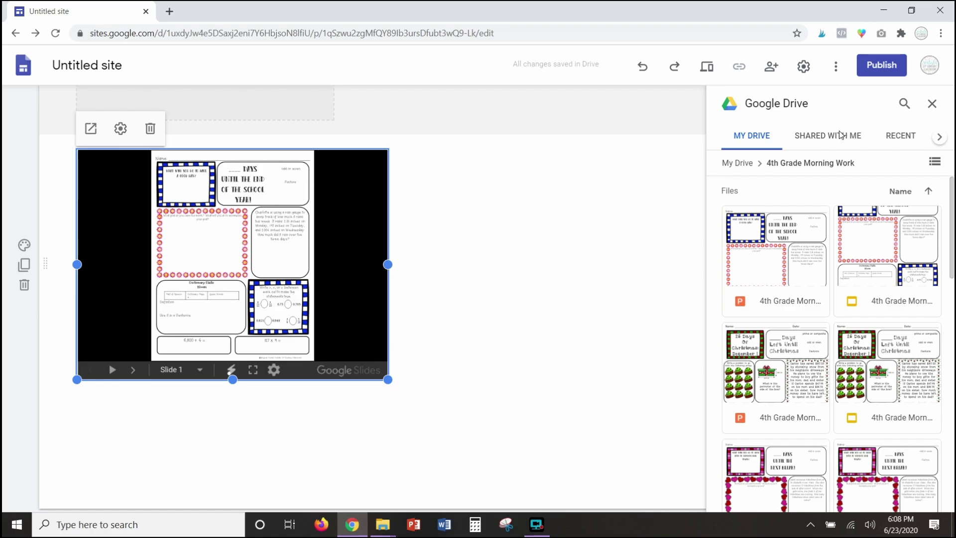
pyautogui.click(932, 104)
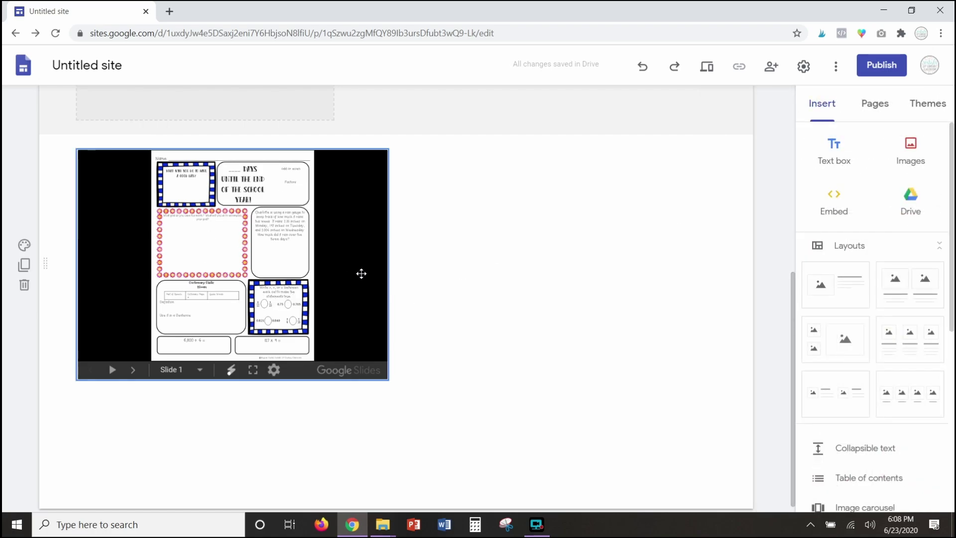
# Widen the embedded slides to the section's full width, increase their height, and delete their section
pyautogui.moveTo(388, 264); pyautogui.dragTo(716, 263)
pyautogui.moveTo(397, 378); pyautogui.dragTo(393, 462)
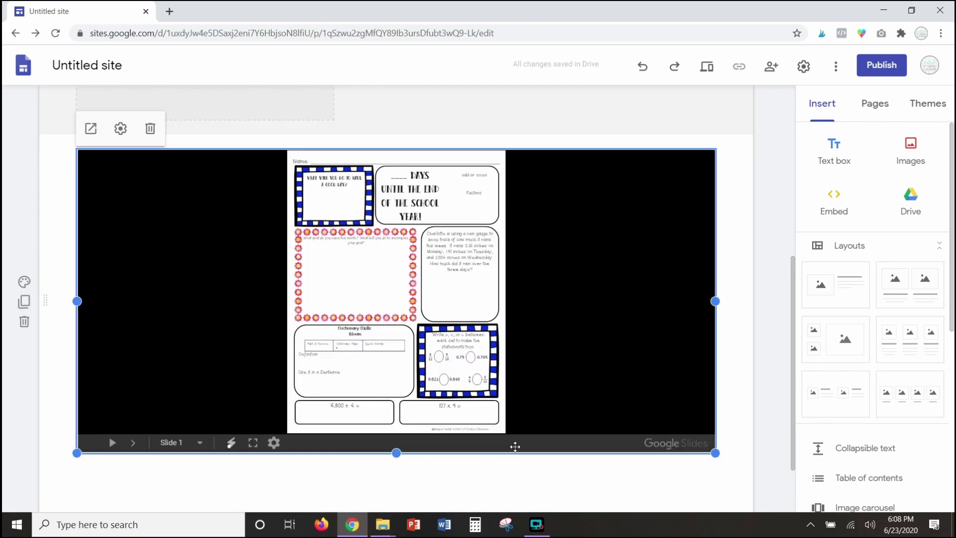
pyautogui.click(24, 321)
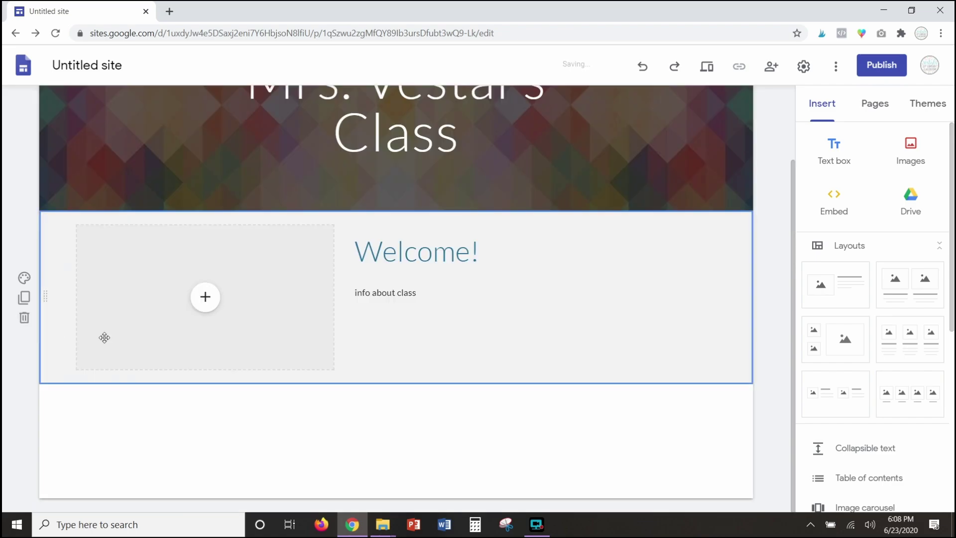
# Add collapsible text below the welcome section with the heading "What will we learn this year?"
pyautogui.scroll(-4, 836, 221)
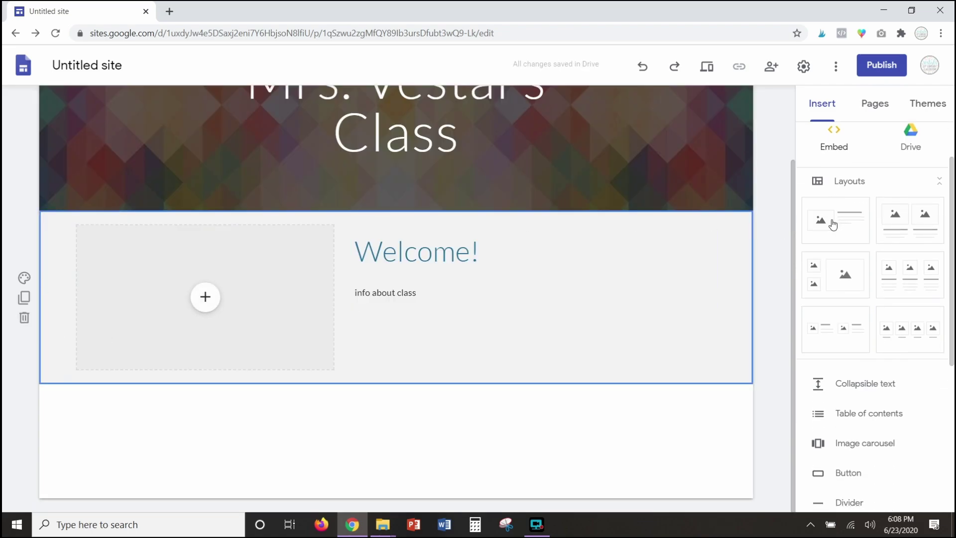
pyautogui.scroll(-3, 863, 226)
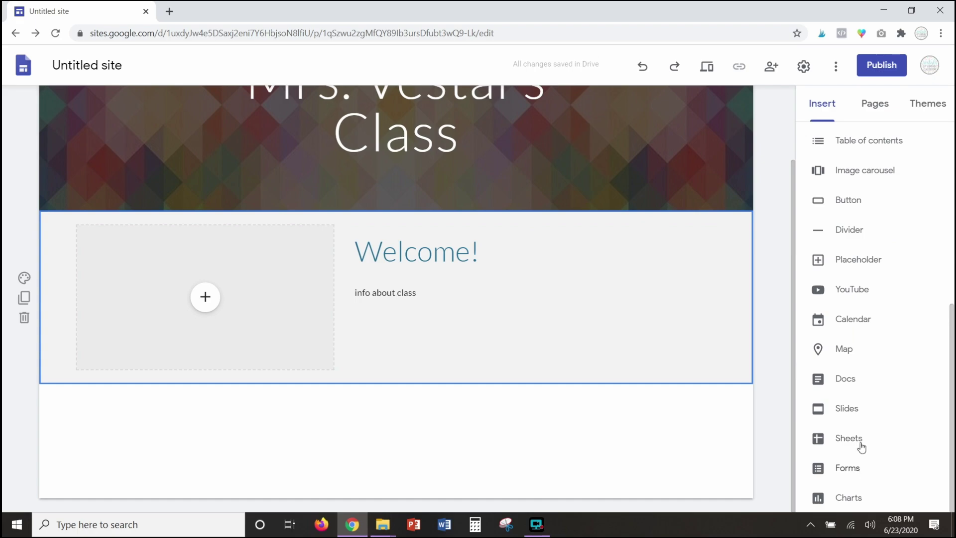
pyautogui.scroll(2, 887, 324)
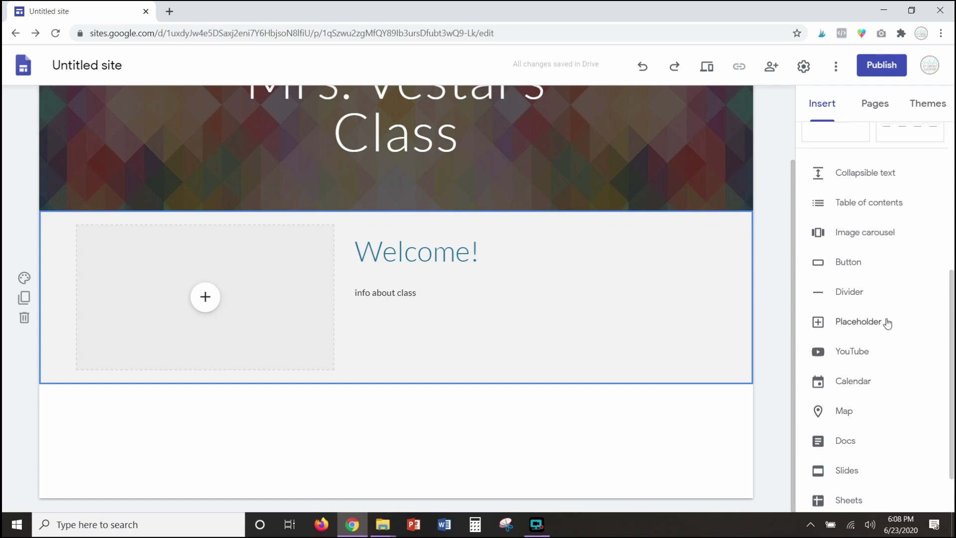
pyautogui.scroll(2, 887, 324)
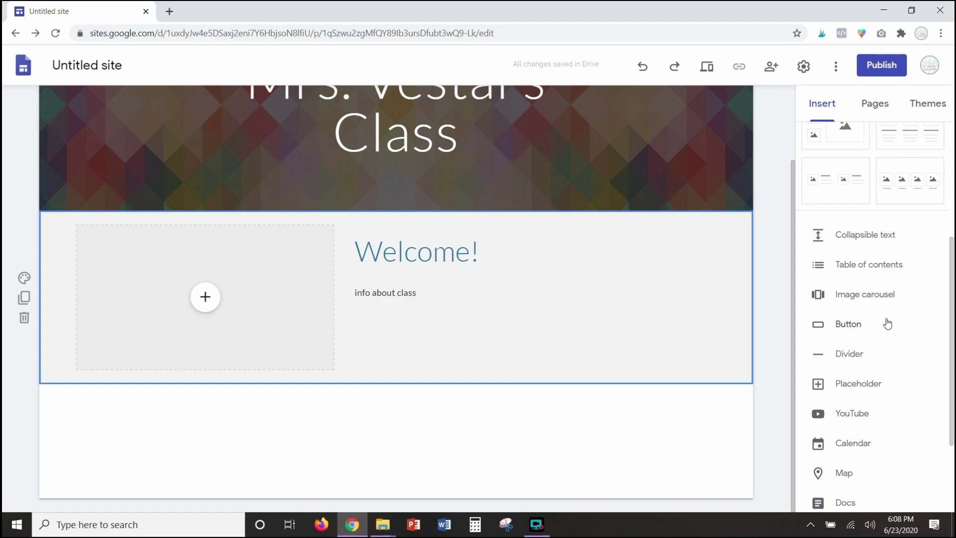
pyautogui.click(869, 240)
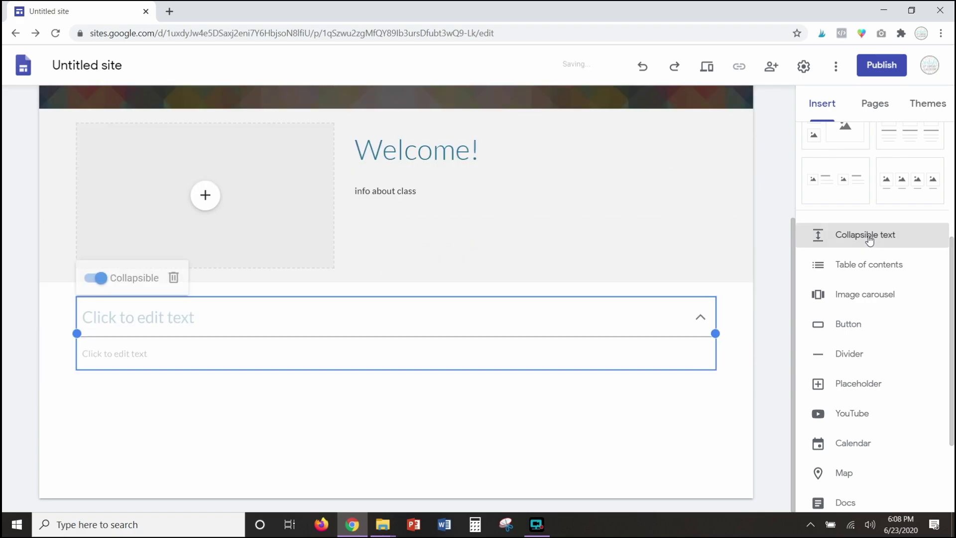
pyautogui.click(164, 319)
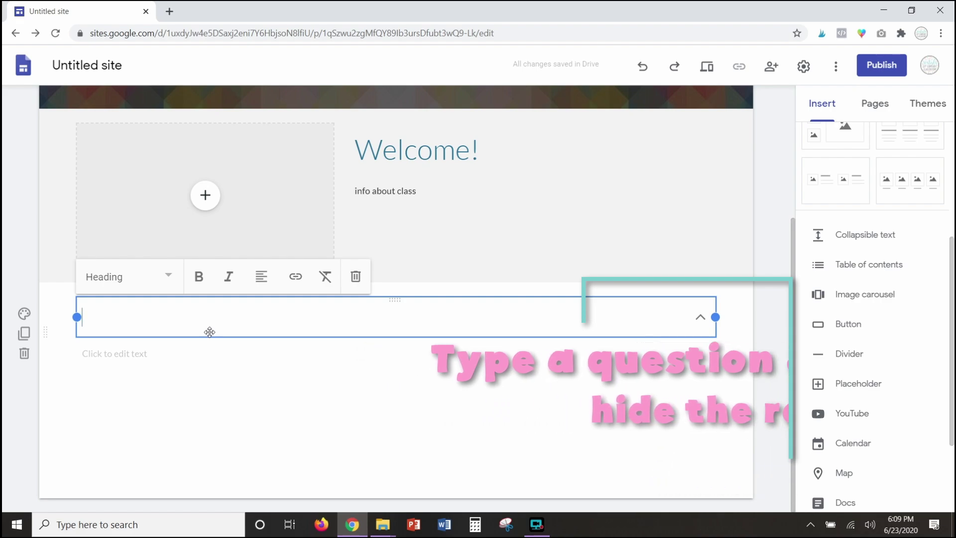
pyautogui.write('What will we ')
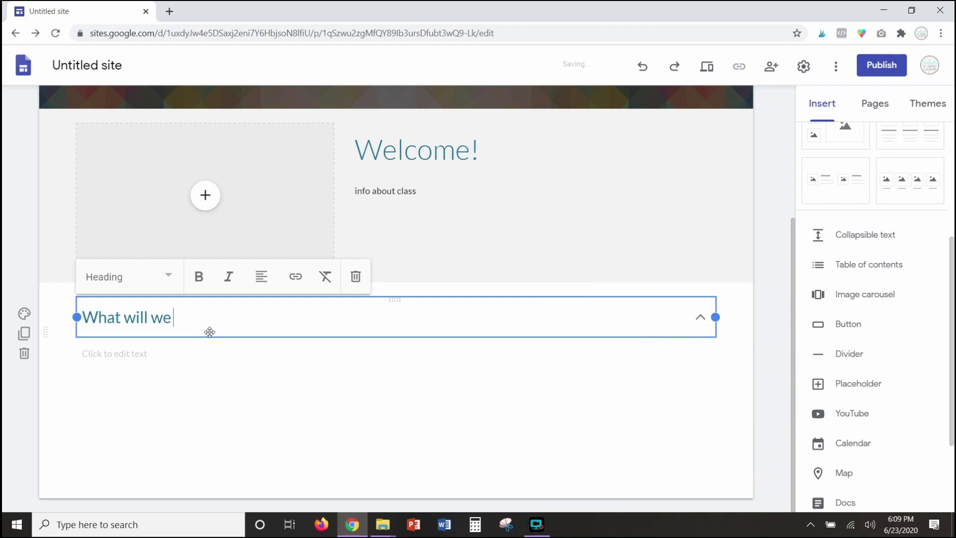
pyautogui.write('learn this year?')
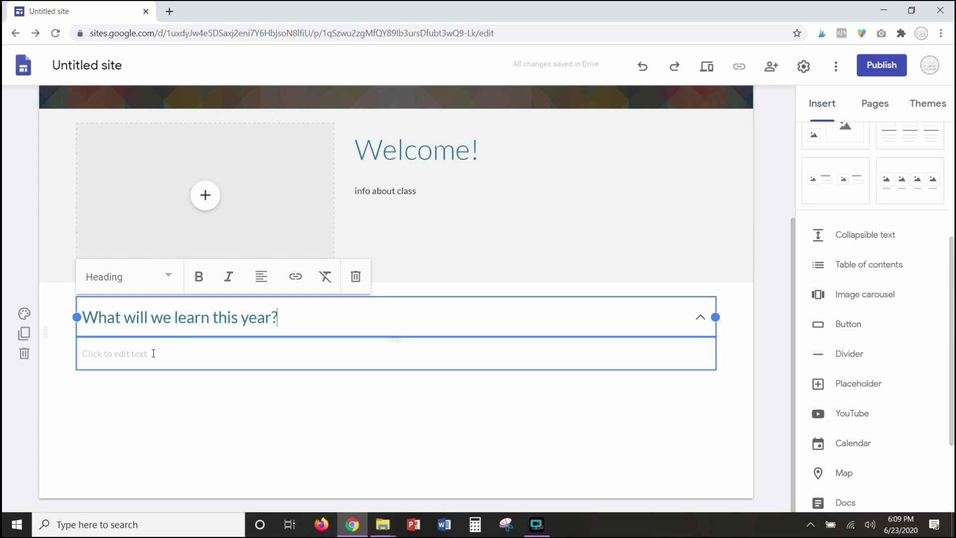
# Enter "response here" as the body under the collapsible heading, and test collapsing and expanding it
pyautogui.click(153, 353)
pyautogui.write('response here')
pyautogui.click(300, 399)
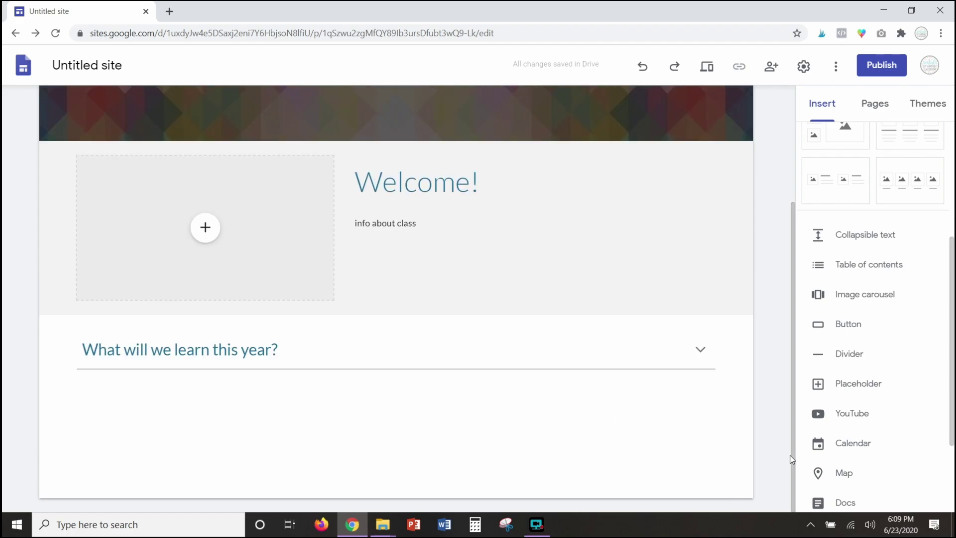
pyautogui.click(403, 338)
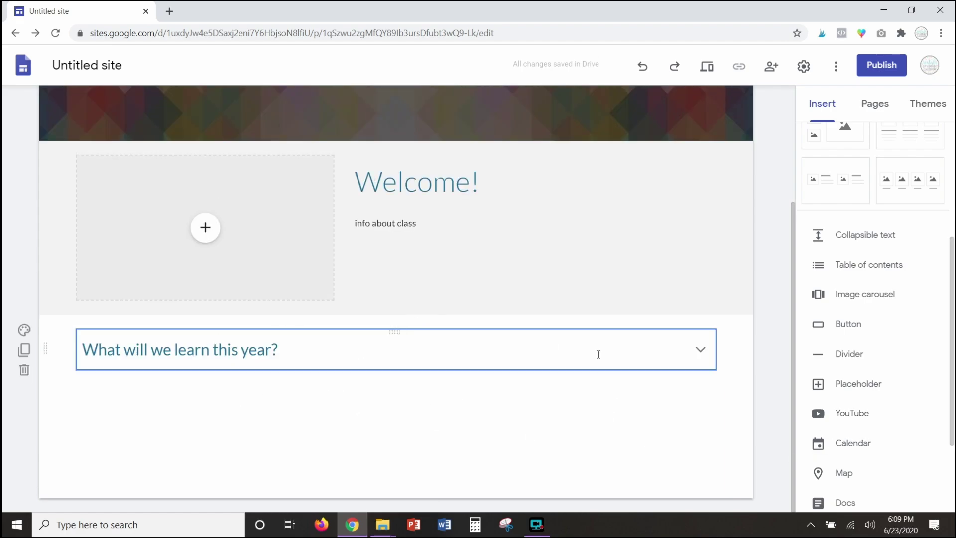
pyautogui.click(700, 349)
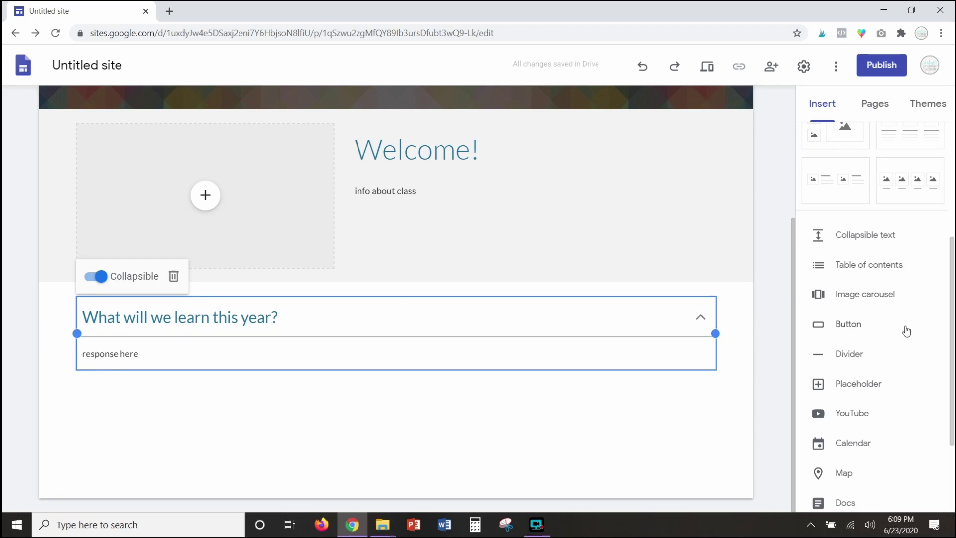
# View the image carousel dialog, and try a button named "Click here to play math game" without inserting it
pyautogui.click(854, 294)
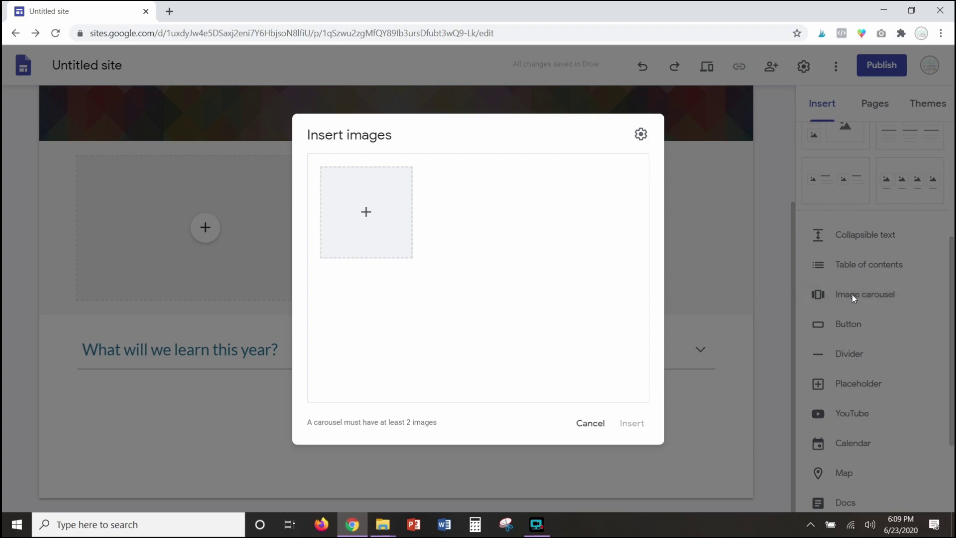
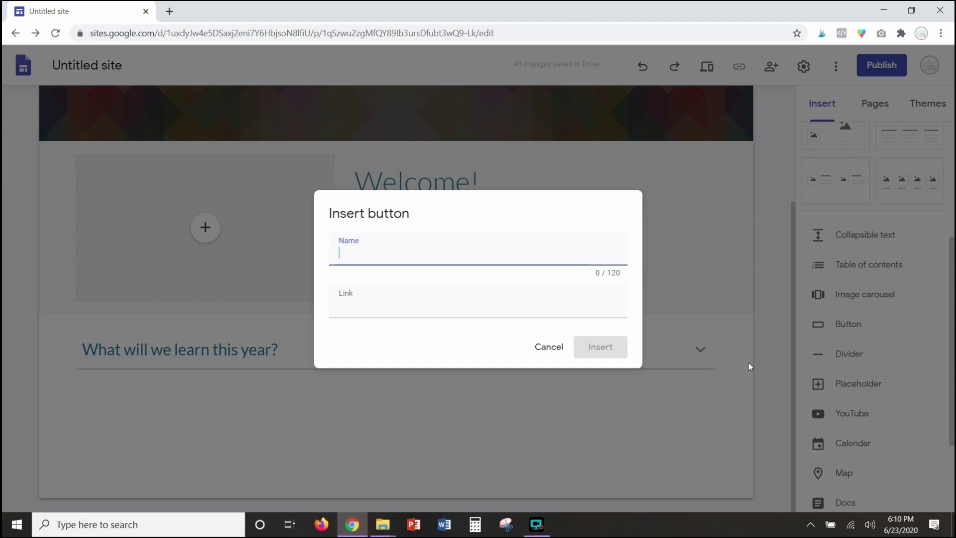
pyautogui.write('Click here t')
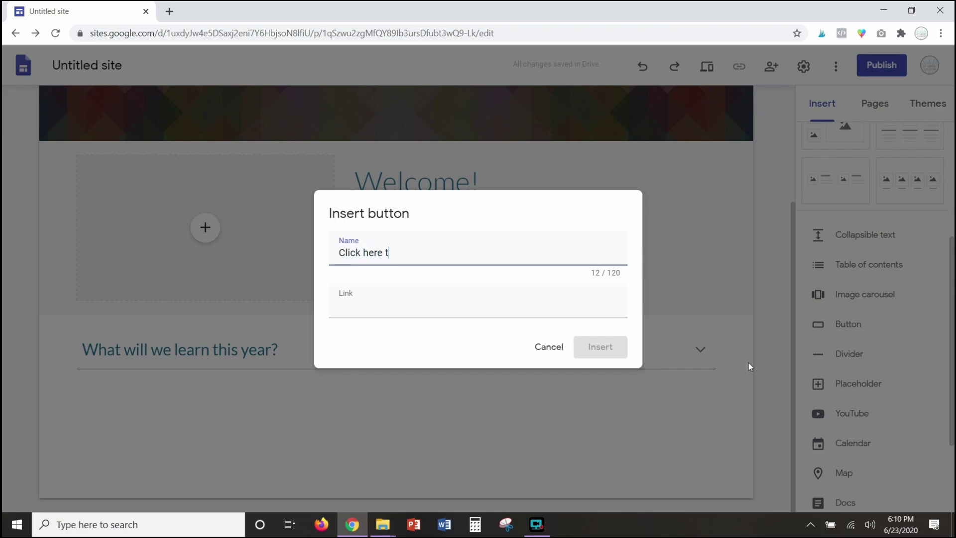
pyautogui.write('o play math game')
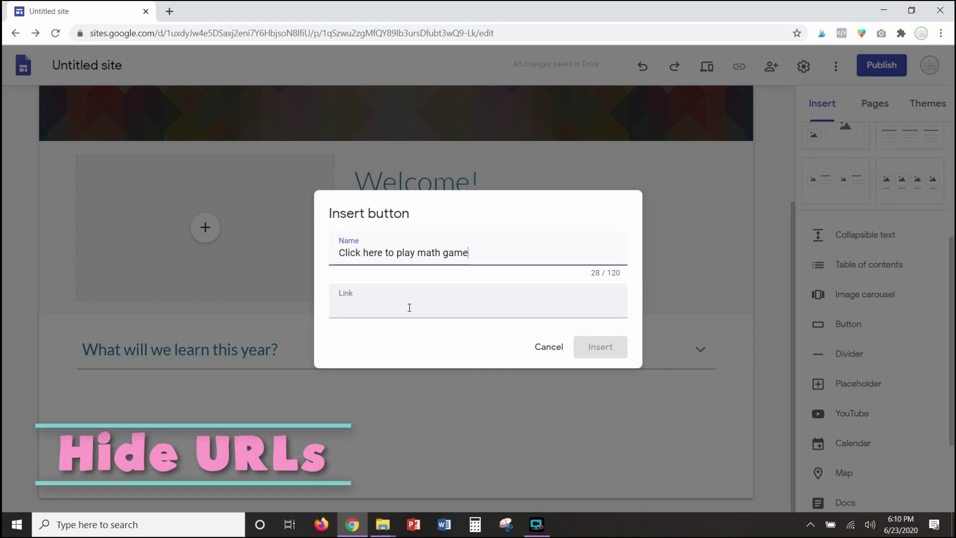
pyautogui.click(542, 343)
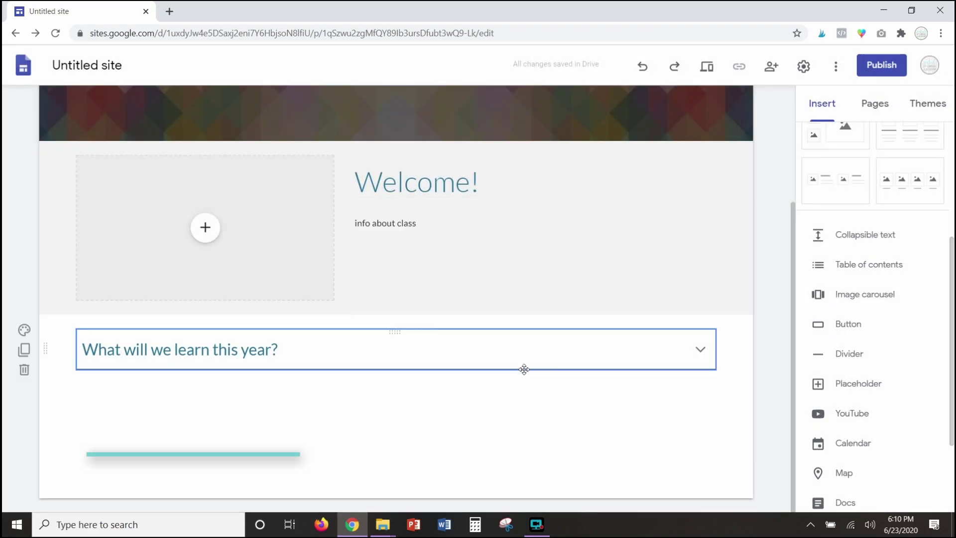
# Insert a divider below the collapsible text and delete it
pyautogui.click(852, 357)
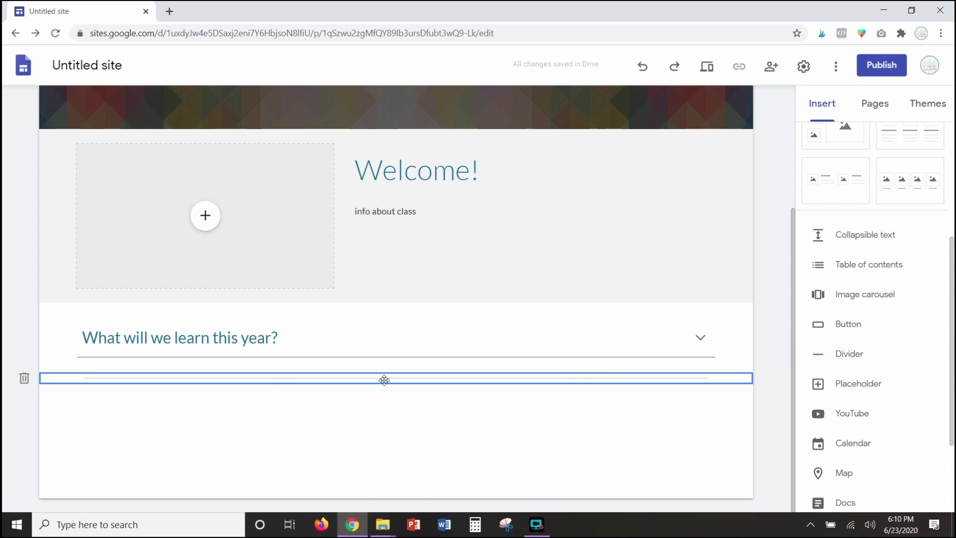
pyautogui.click(24, 377)
# Search YouTube for videos matching "vestal's 21st century classroom" to embed in the page
pyautogui.scroll(-3, 883, 309)
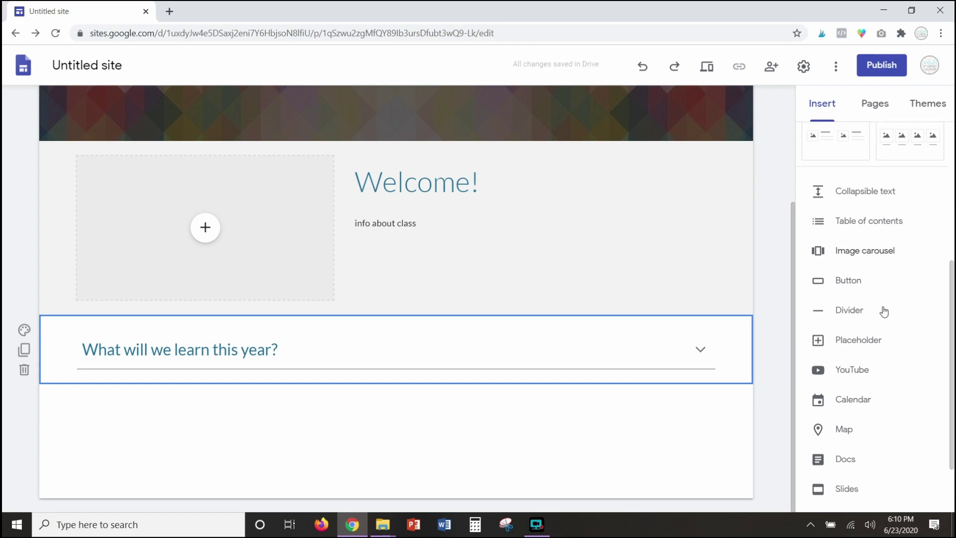
pyautogui.click(854, 296)
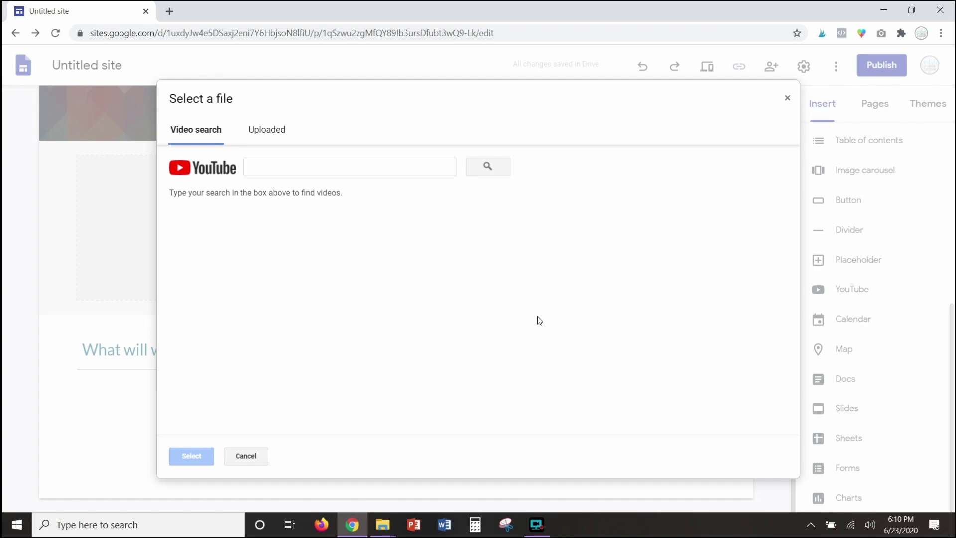
pyautogui.click(358, 170)
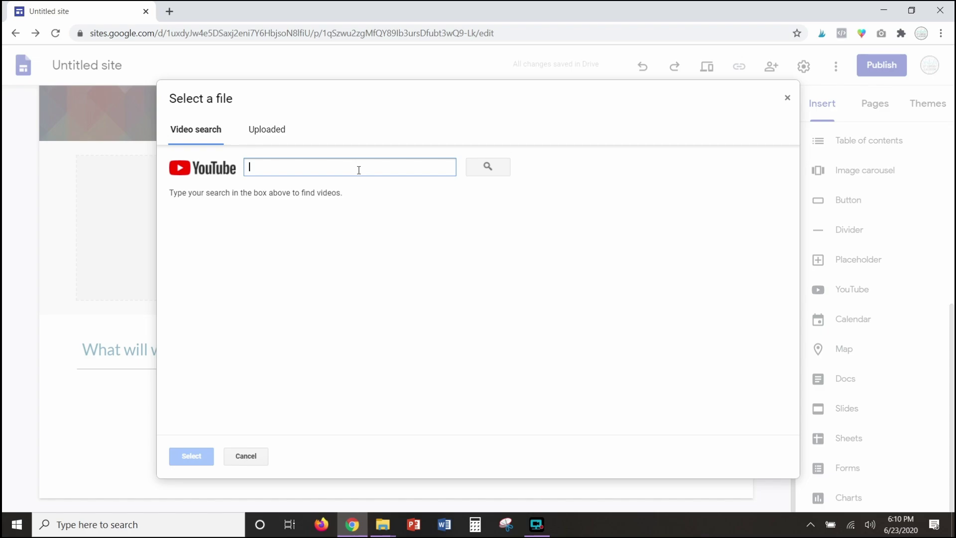
pyautogui.write("vestal's 21st cen")
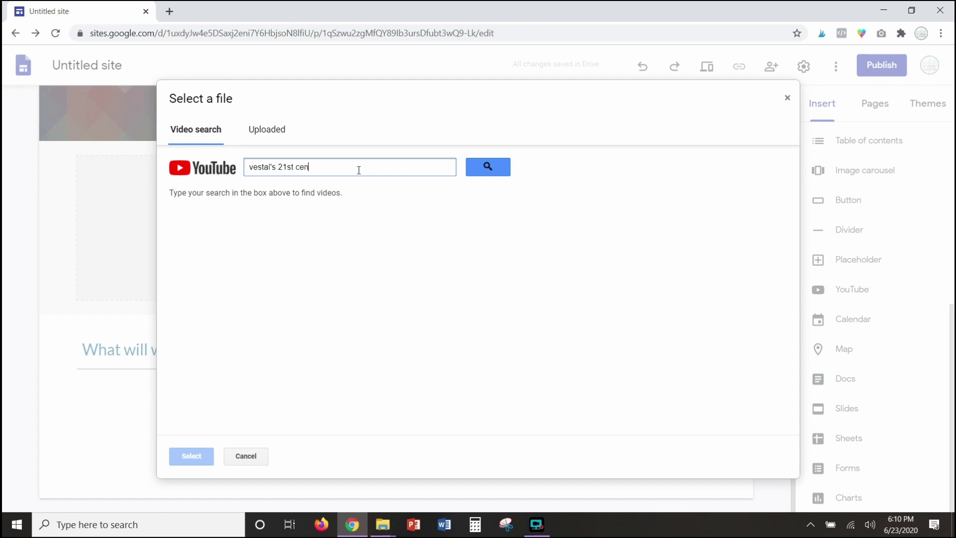
pyautogui.write('tury classroom')
pyautogui.click(491, 166)
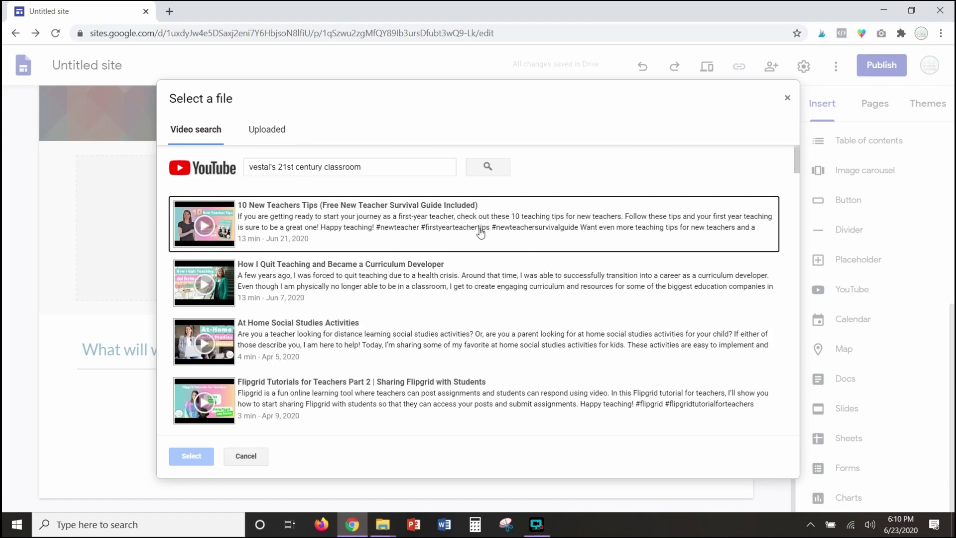
# Insert the video "Virtual Scavenger Hunt Ideas for Students" at an enlarged size below the collapsible text, and remove it again
pyautogui.scroll(-1, 450, 302)
pyautogui.scroll(-6, 450, 303)
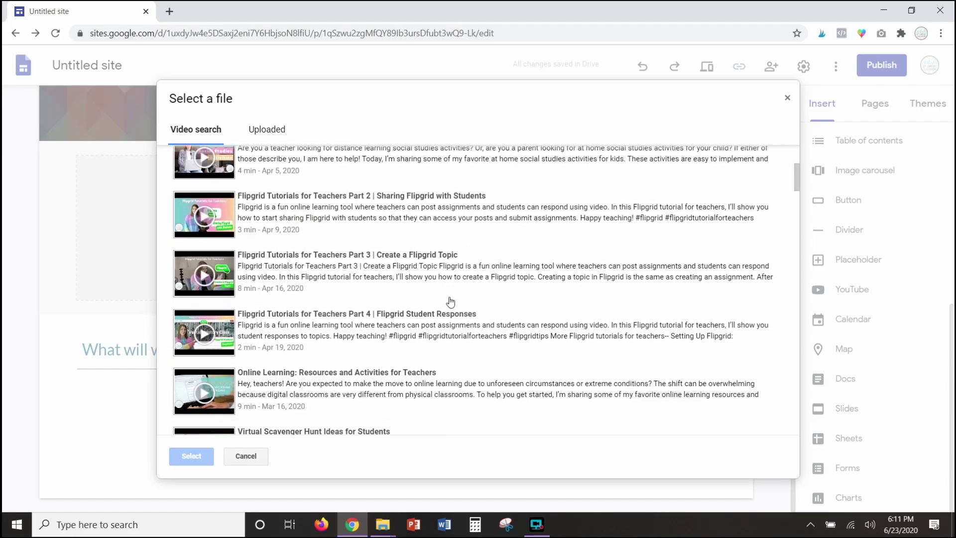
pyautogui.scroll(-1, 451, 302)
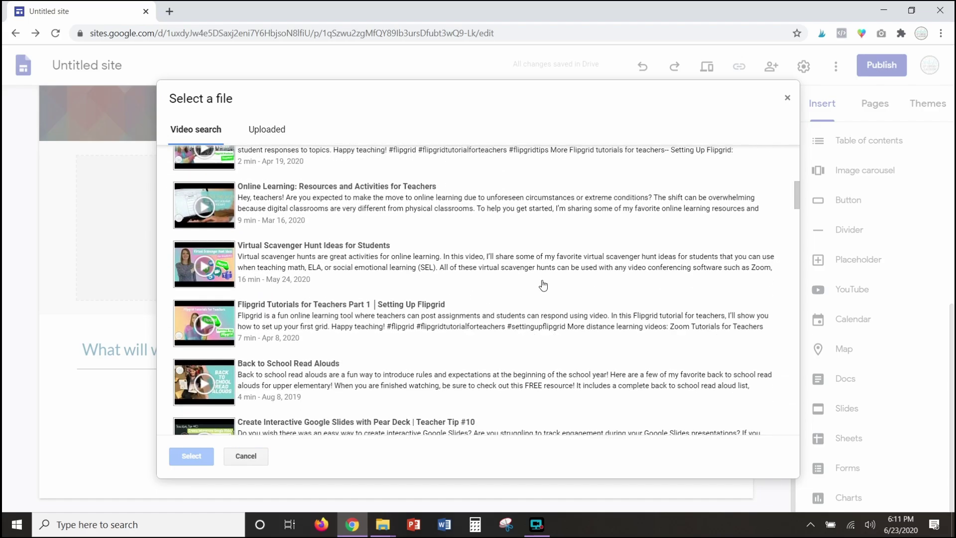
pyautogui.click(368, 266)
pyautogui.click(196, 456)
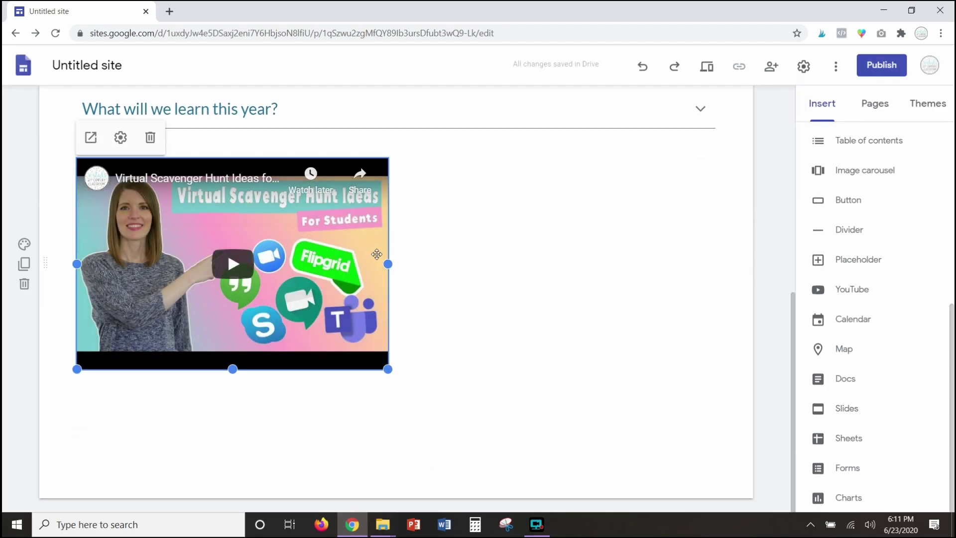
pyautogui.moveTo(388, 369); pyautogui.dragTo(644, 488)
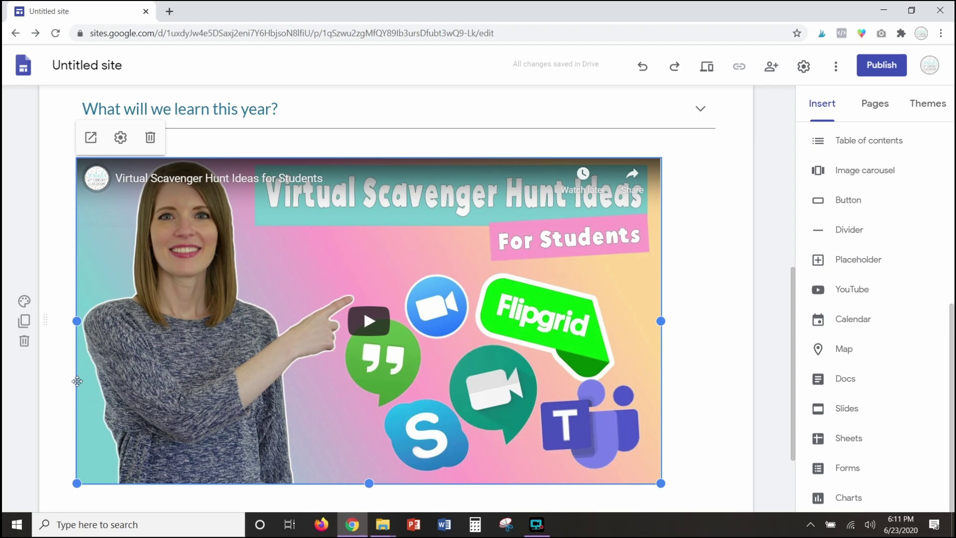
pyautogui.click(24, 342)
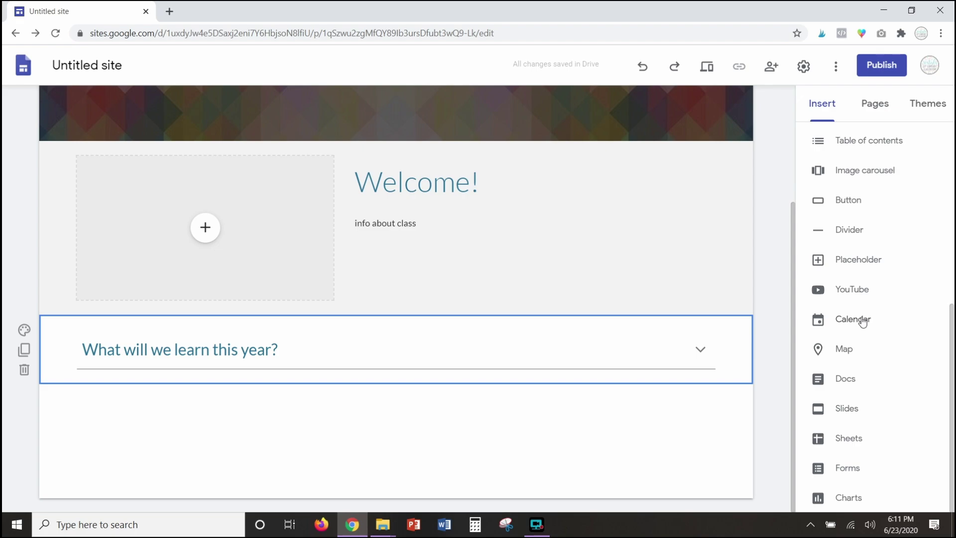
# Insert the saved map "Places I Want to Visit" at an enlarged size below the collapsible text, and remove it again
pyautogui.click(849, 355)
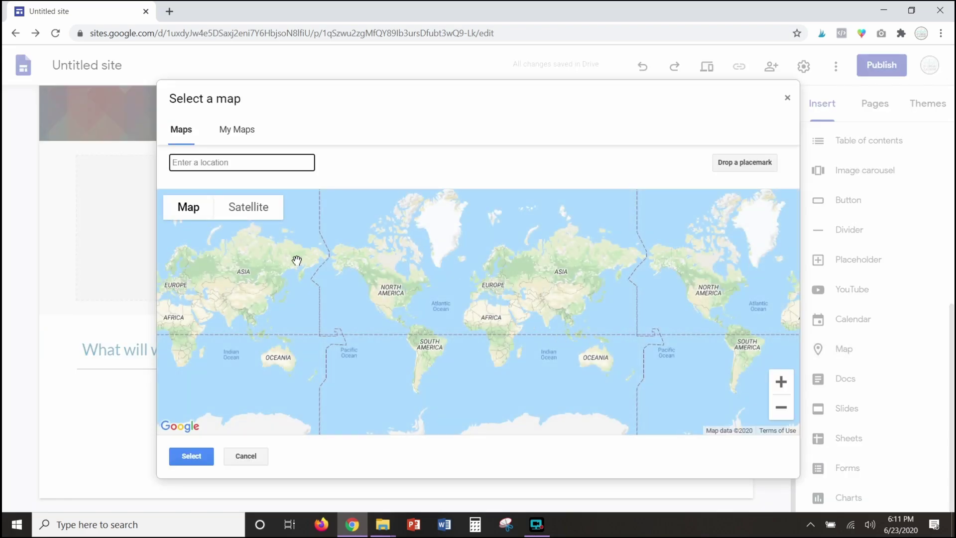
pyautogui.click(240, 131)
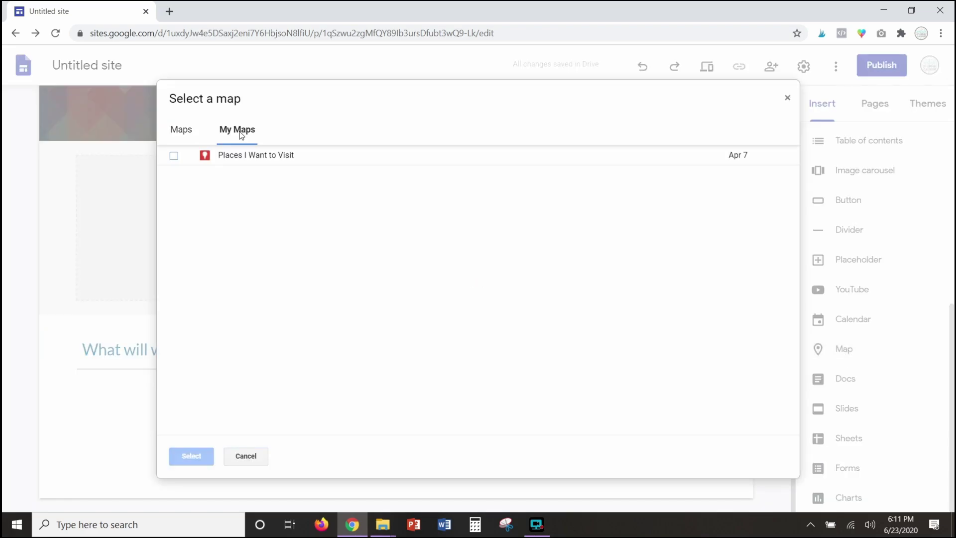
pyautogui.click(174, 156)
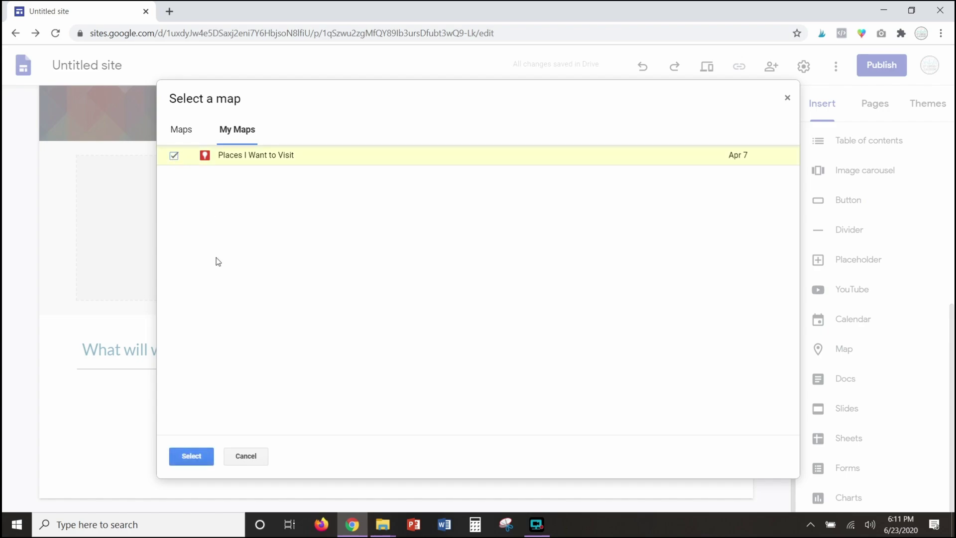
pyautogui.click(198, 457)
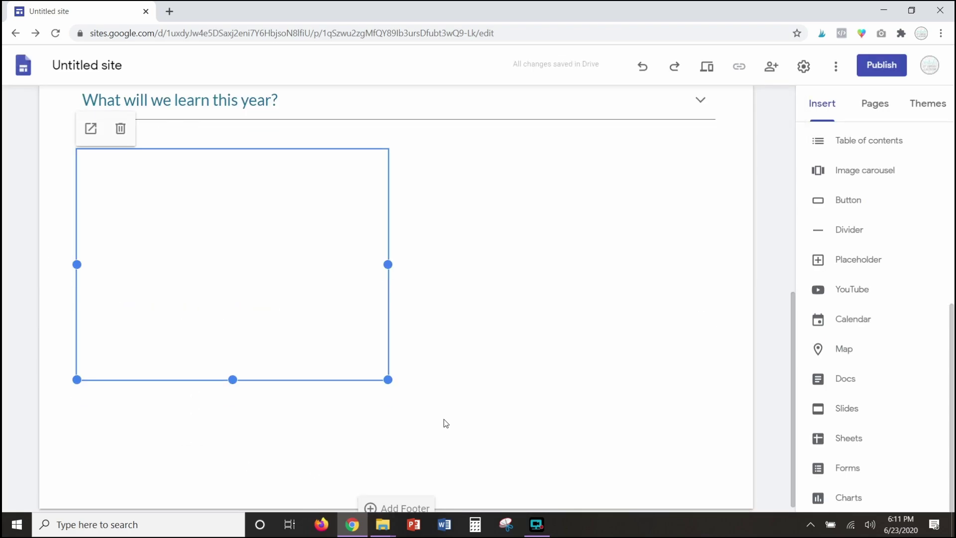
pyautogui.moveTo(388, 379); pyautogui.dragTo(513, 443)
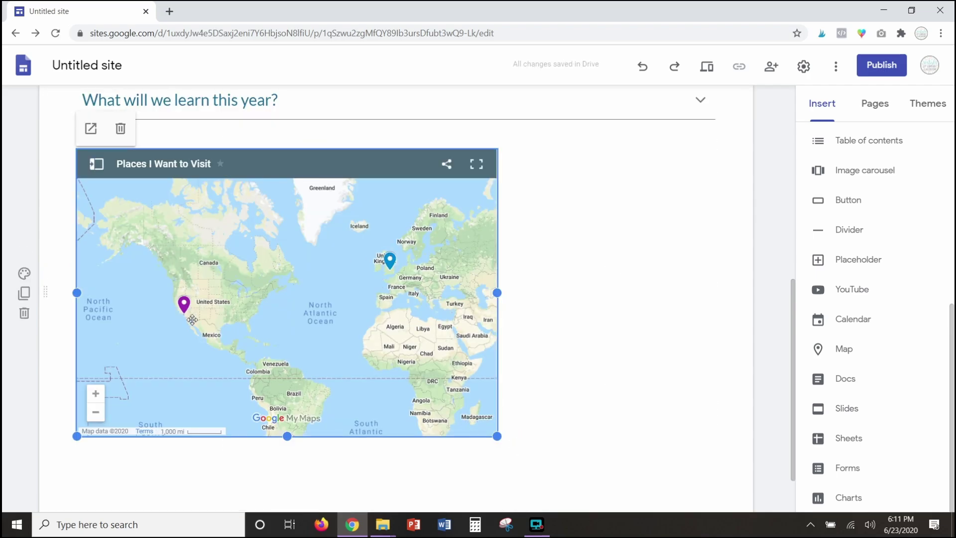
pyautogui.click(126, 139)
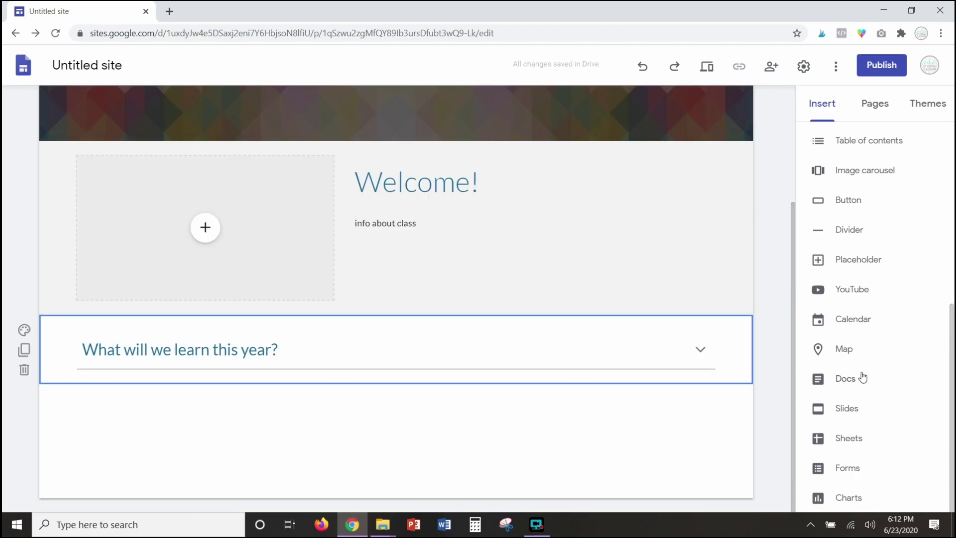
# View the recent Slides presentations available to embed, and close the list without inserting one
pyautogui.click(852, 416)
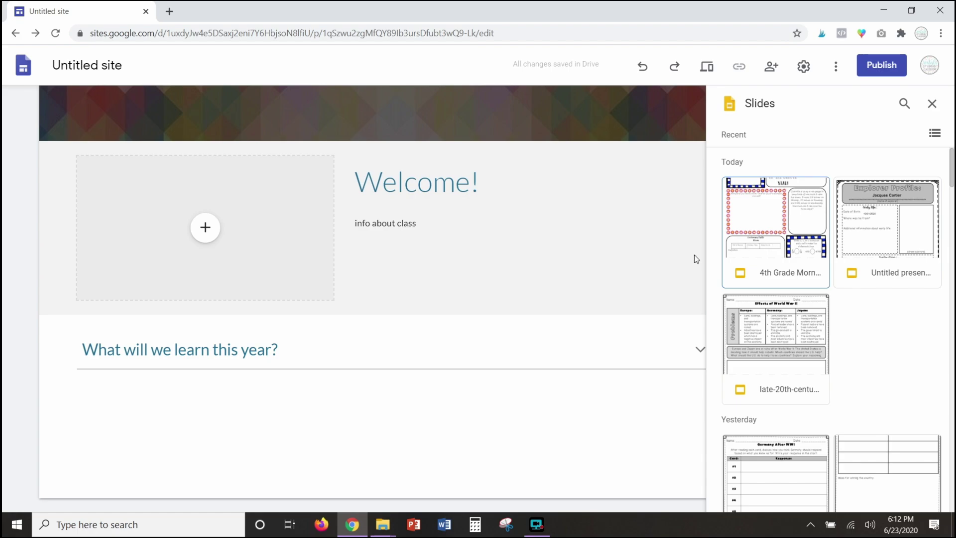
pyautogui.click(932, 104)
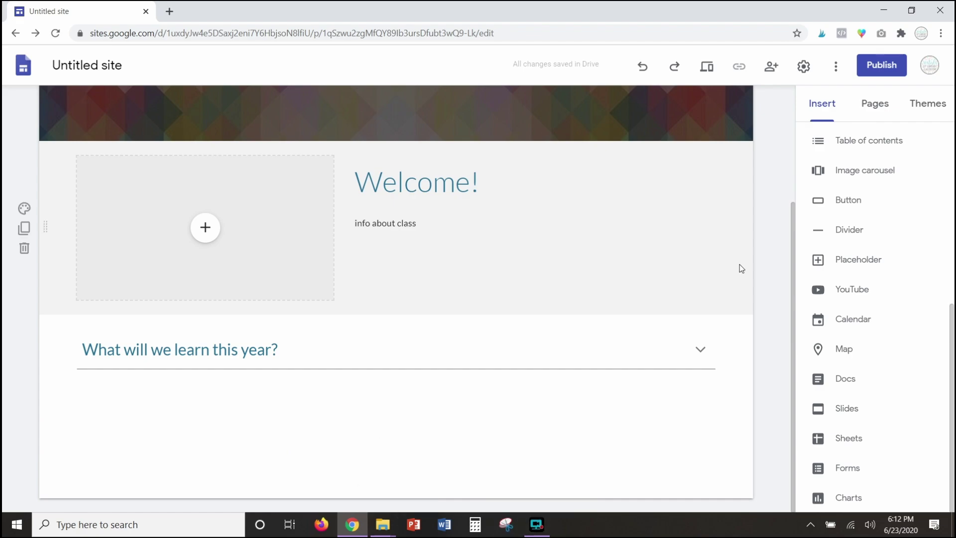
# Add a new page named "Announcements" to the site
pyautogui.scroll(3, 741, 268)
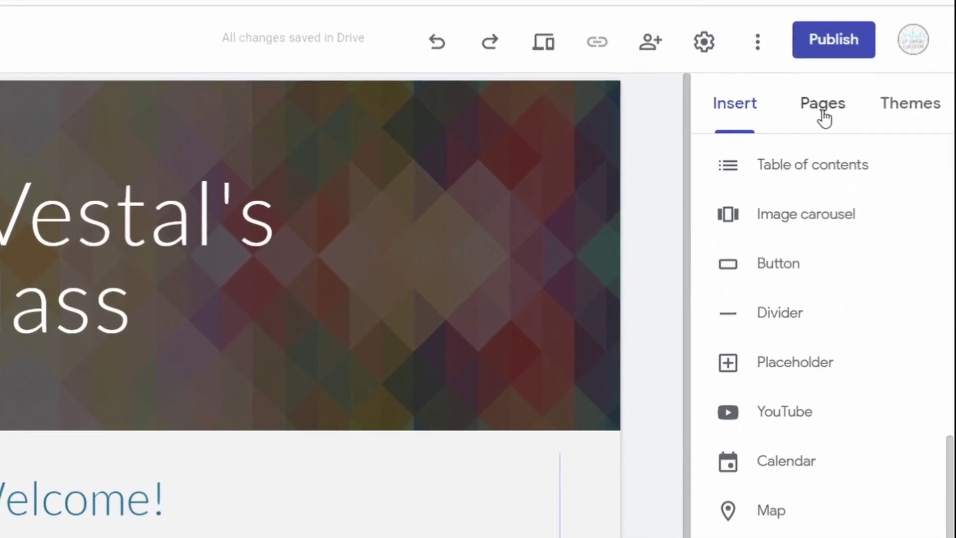
pyautogui.click(875, 111)
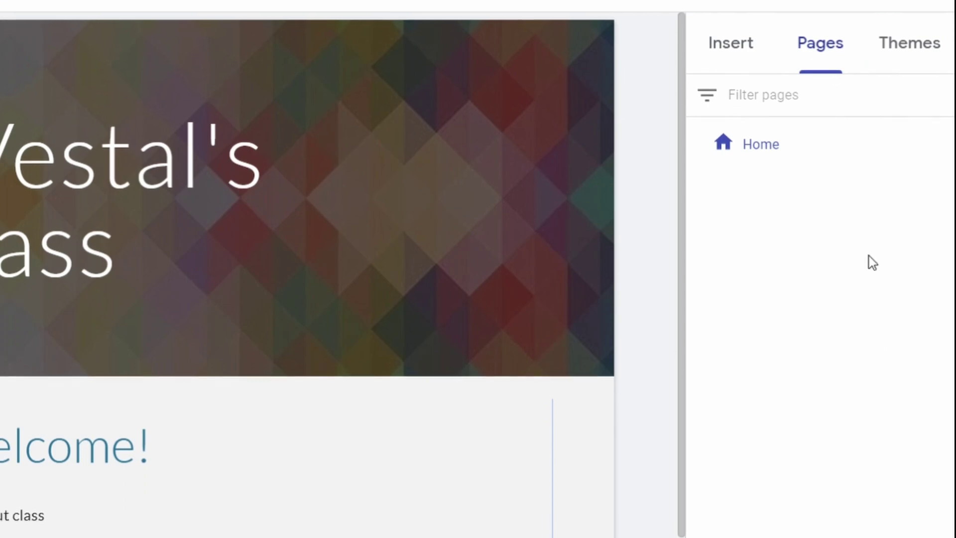
pyautogui.moveTo(821, 431)
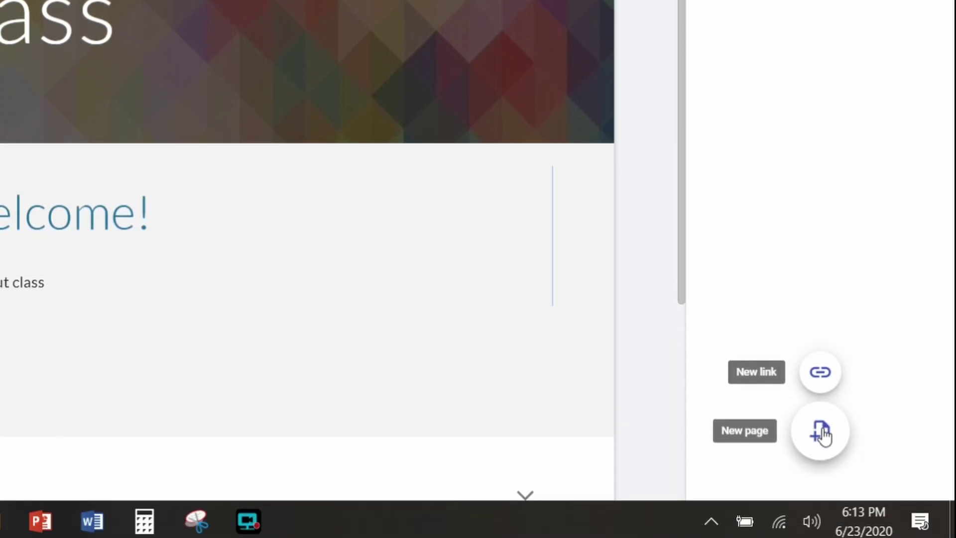
pyautogui.click(821, 432)
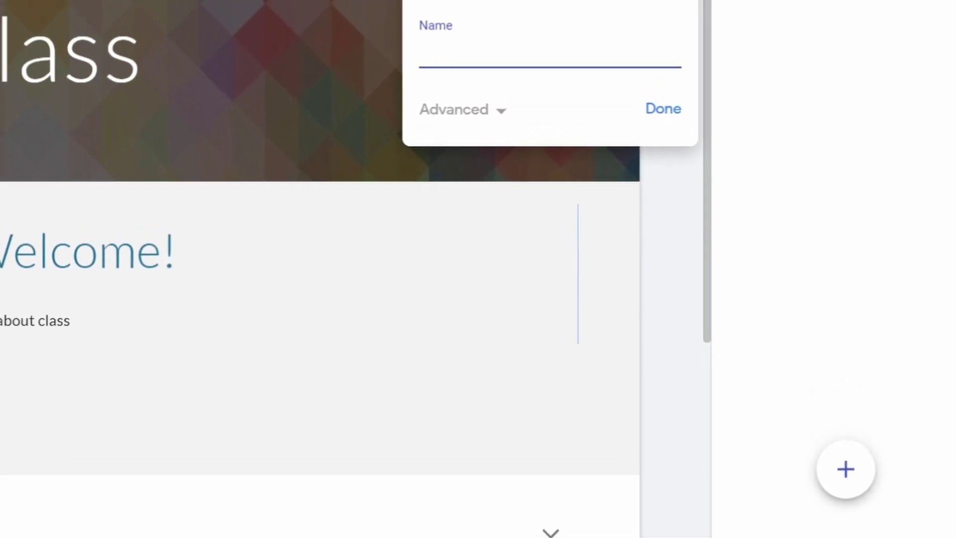
pyautogui.write('Annou')
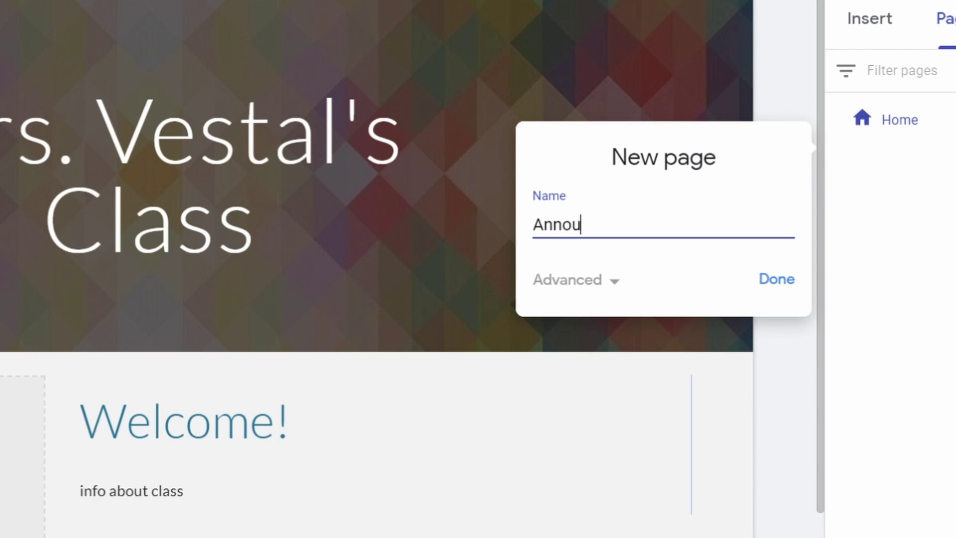
pyautogui.write('ncements')
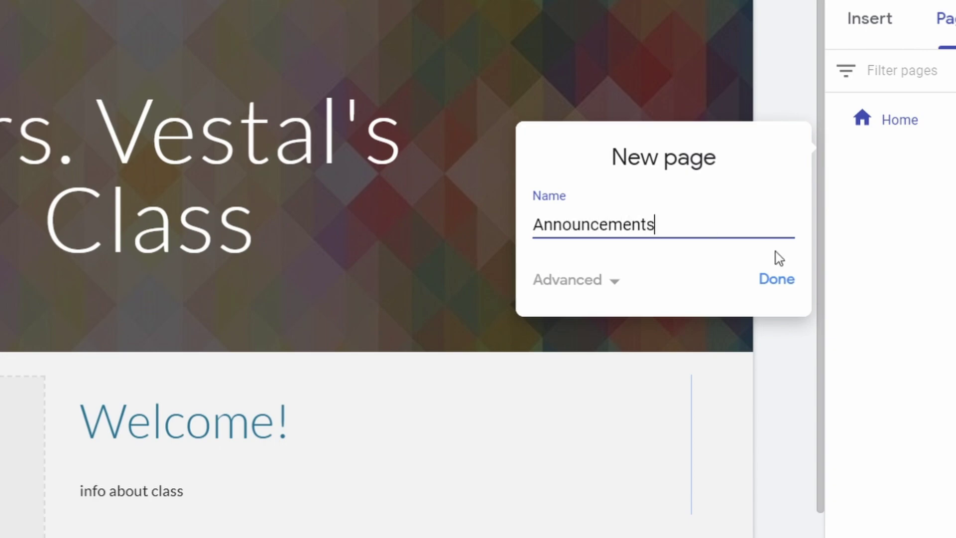
pyautogui.click(775, 279)
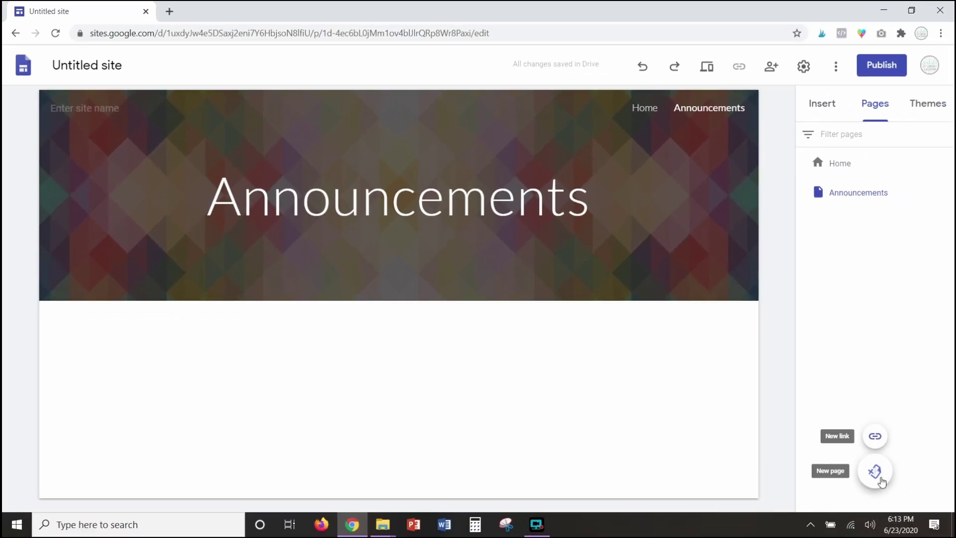
# Add a new page named "Homework" to the site
pyautogui.click(874, 470)
pyautogui.write('Homework')
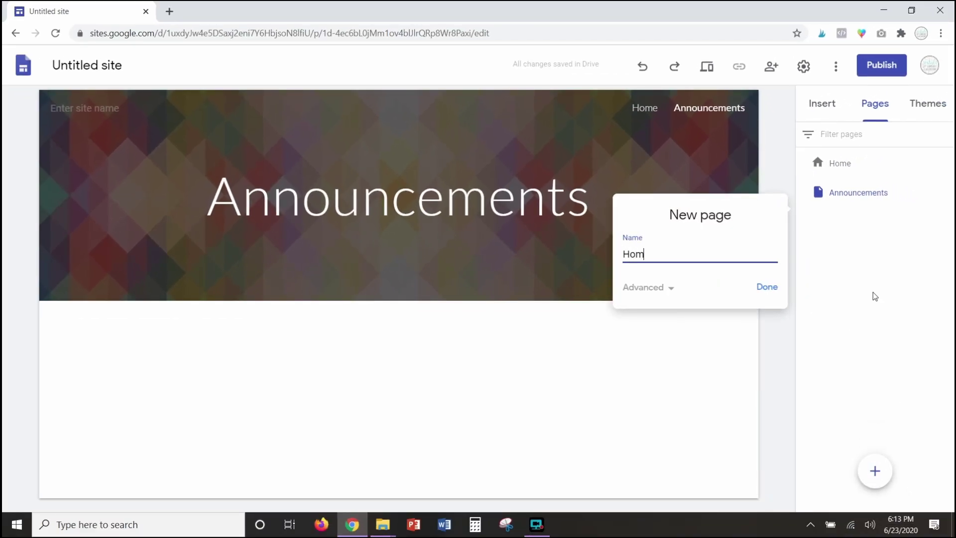
pyautogui.click(760, 292)
# Add a new page named "Additional Resources" to the site
pyautogui.click(874, 471)
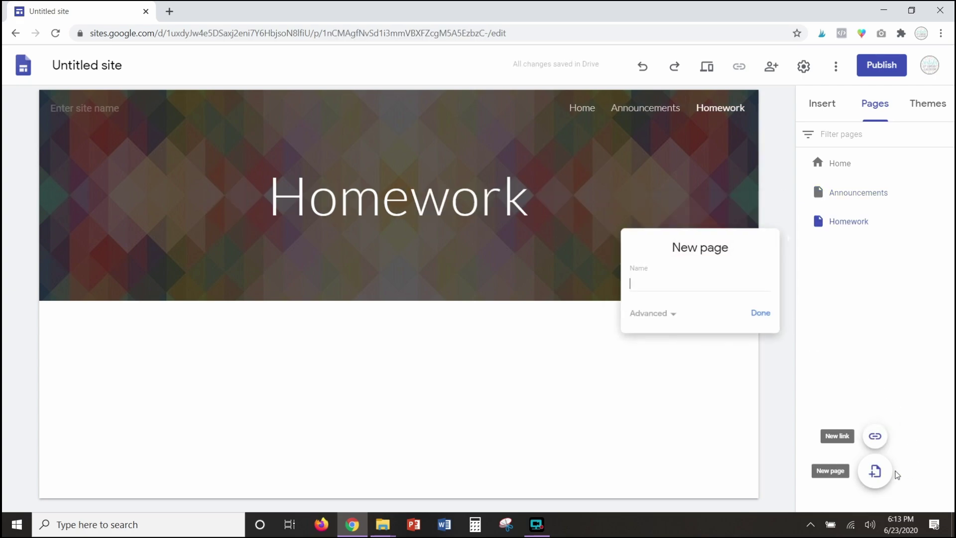
pyautogui.write('Addition')
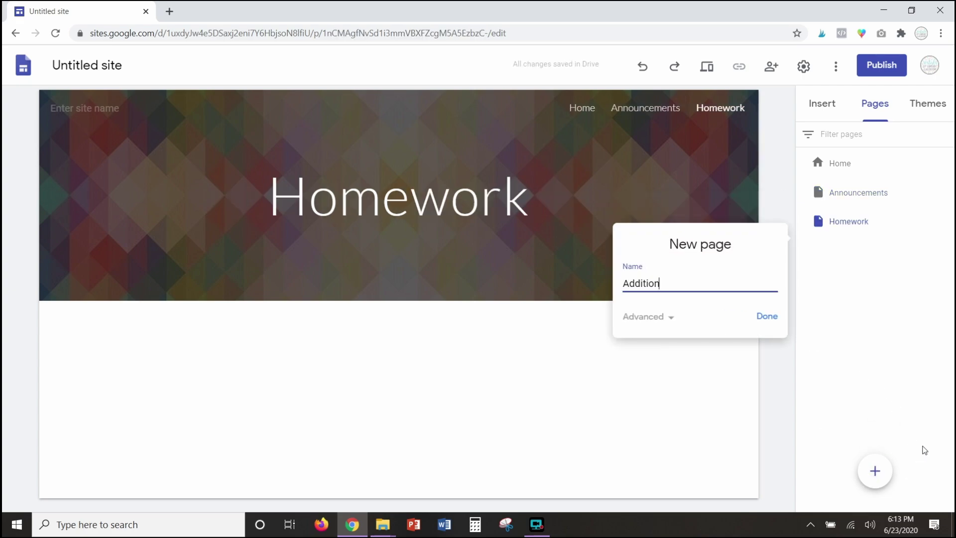
pyautogui.write('al Resources')
pyautogui.click(767, 317)
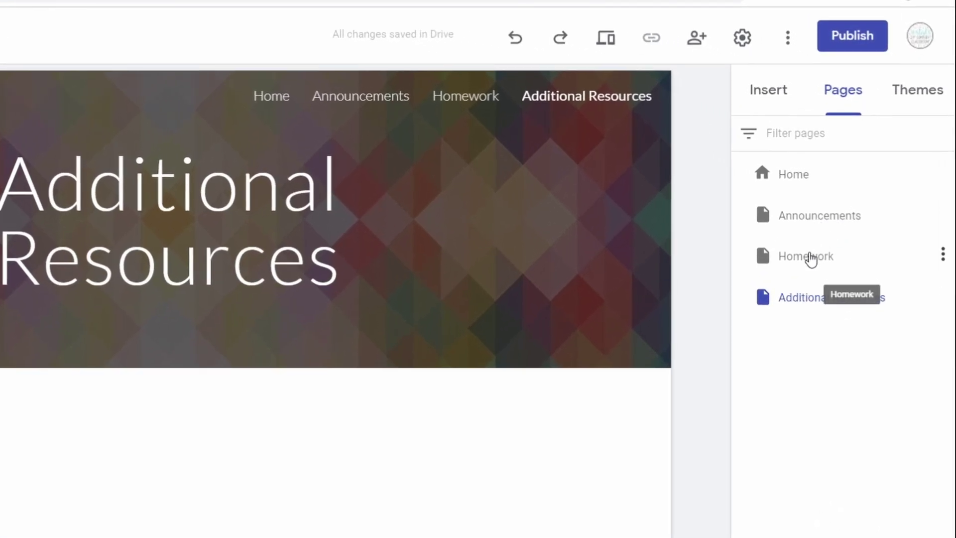
# Move the Homework page above Announcements in the page order, and restore the original order
pyautogui.moveTo(805, 255); pyautogui.dragTo(810, 215)
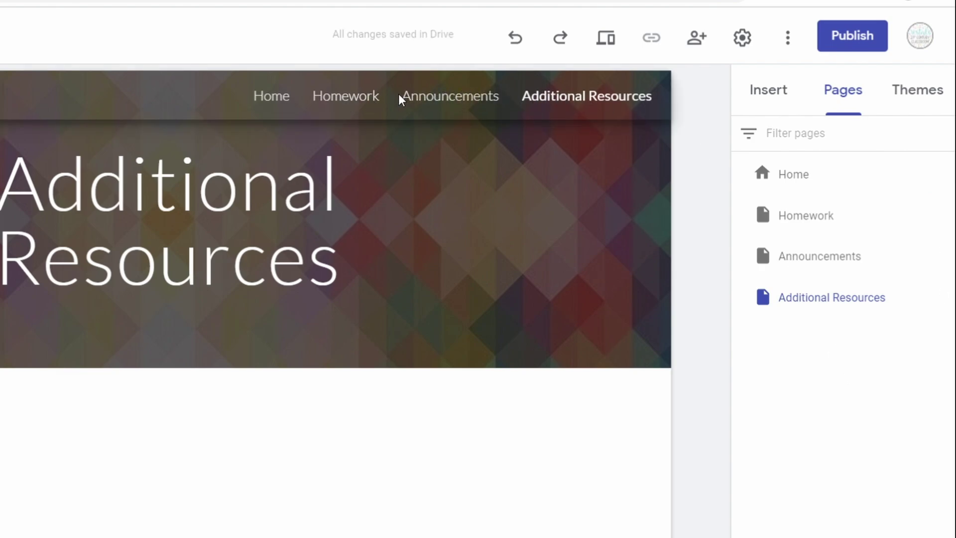
pyautogui.moveTo(823, 253); pyautogui.dragTo(803, 204)
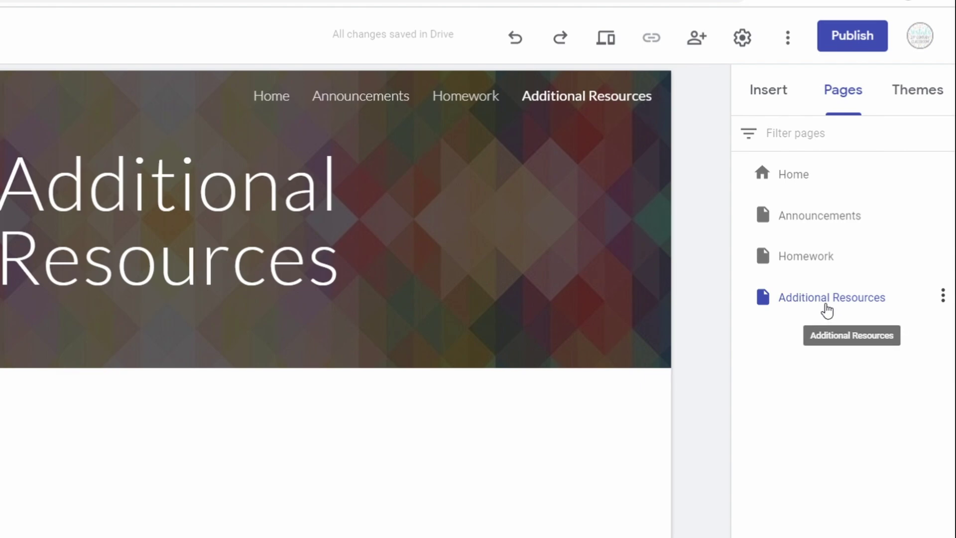
# Make Additional Resources a subpage of Homework, and preview the site to check the Homework submenu in the navigation
pyautogui.moveTo(823, 299); pyautogui.dragTo(825, 261)
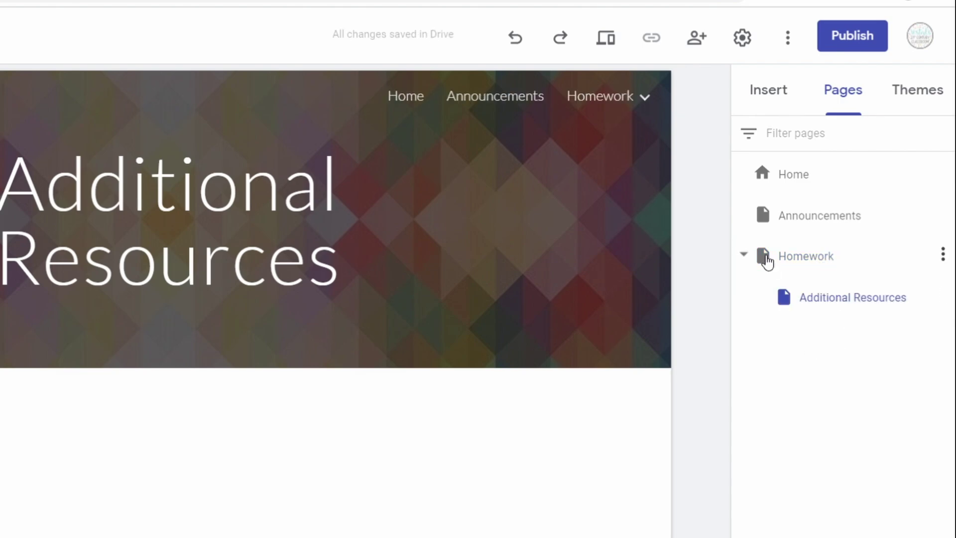
pyautogui.click(648, 103)
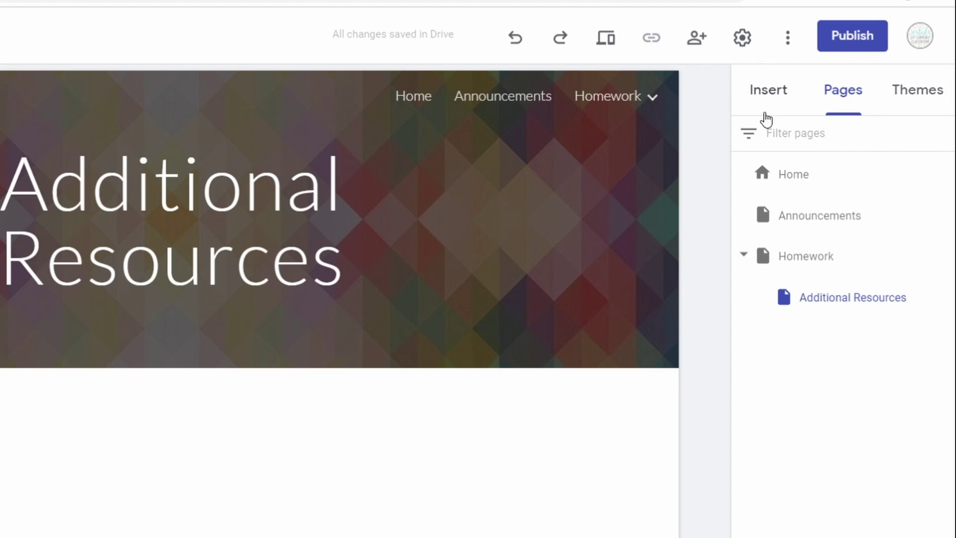
pyautogui.click(607, 39)
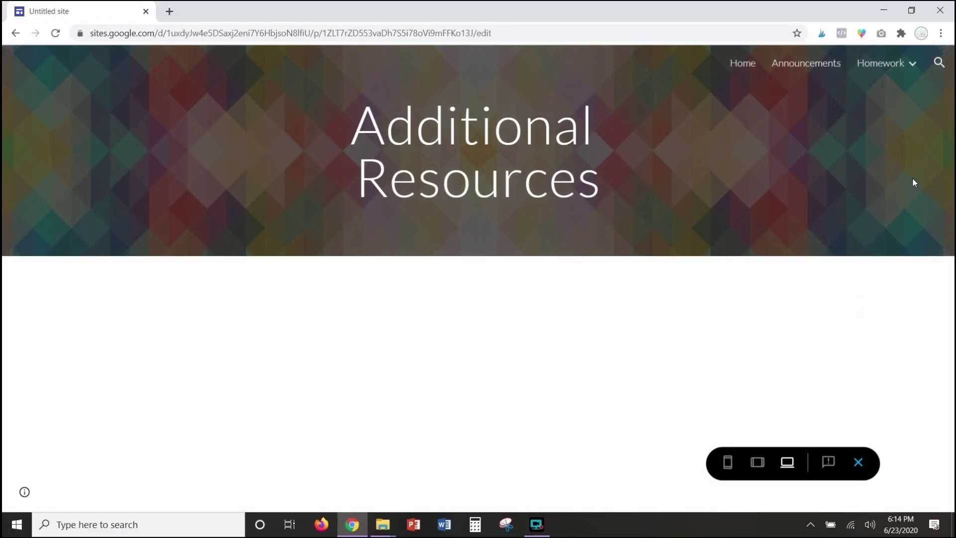
pyautogui.moveTo(911, 72)
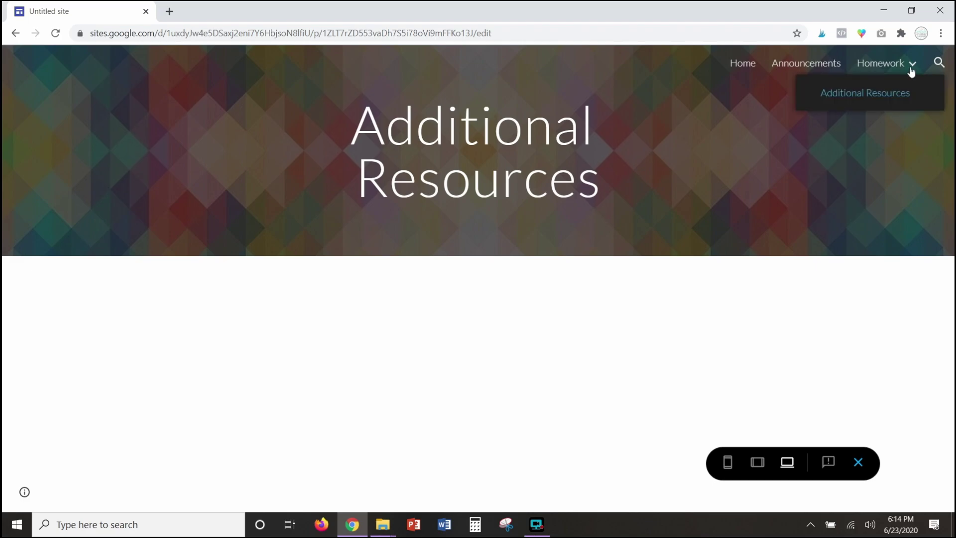
# View the Additional Resources, Homework and Home pages through the navigation in the site preview
pyautogui.click(877, 94)
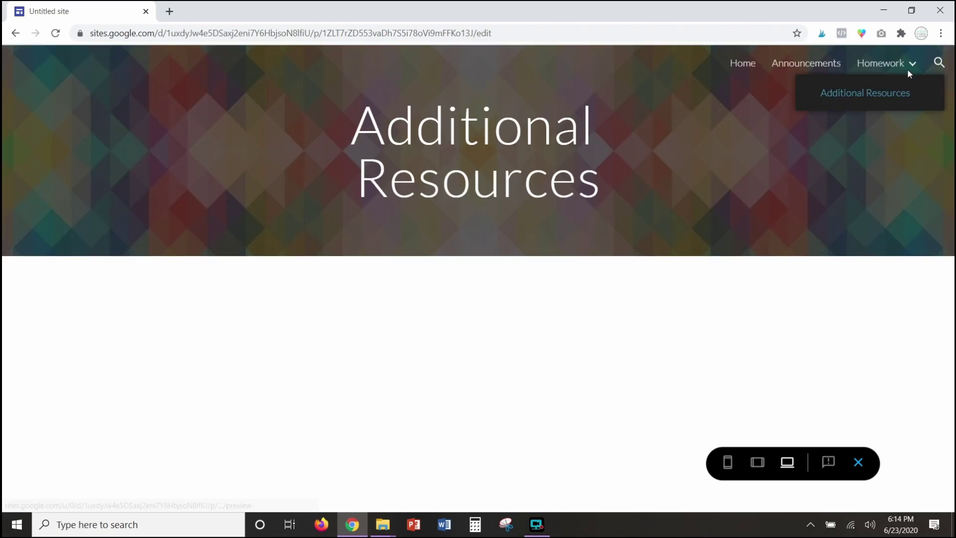
pyautogui.click(882, 61)
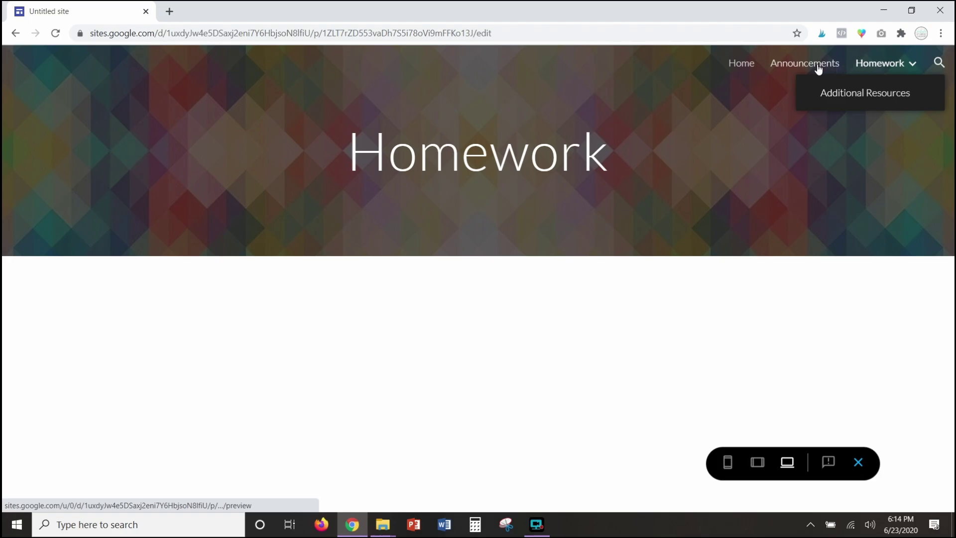
pyautogui.click(748, 62)
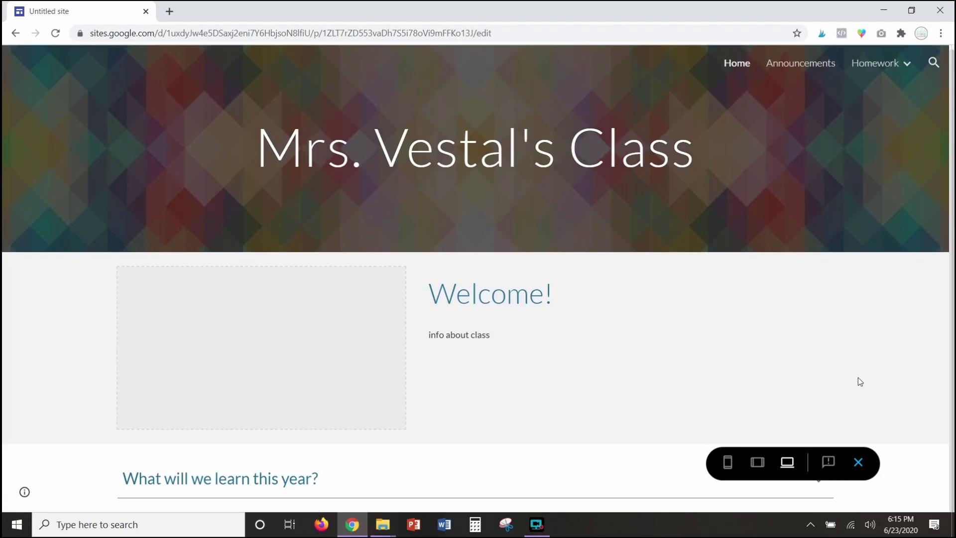
# Check the Home page at phone and tablet sizes, and exit the preview
pyautogui.click(728, 466)
pyautogui.scroll(-2, 493, 229)
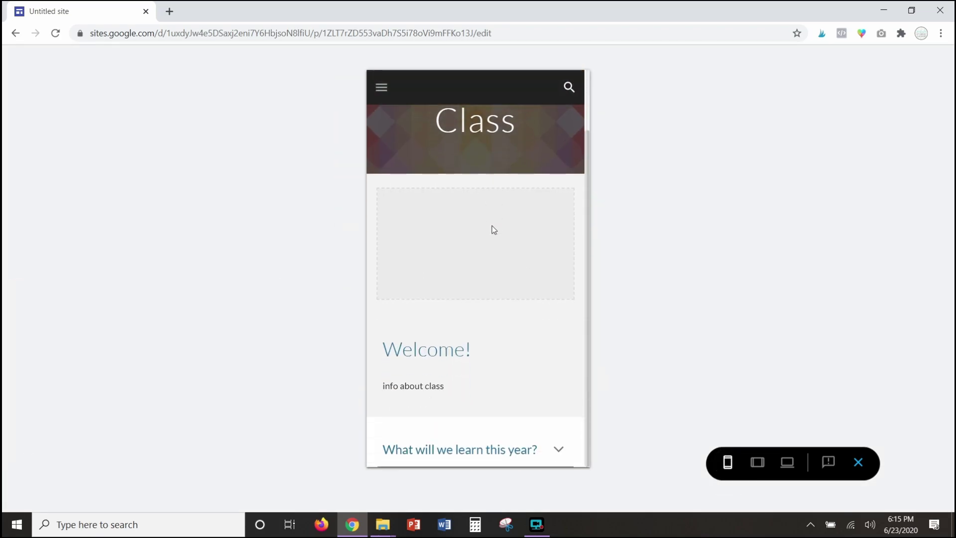
pyautogui.scroll(2, 493, 229)
pyautogui.click(757, 462)
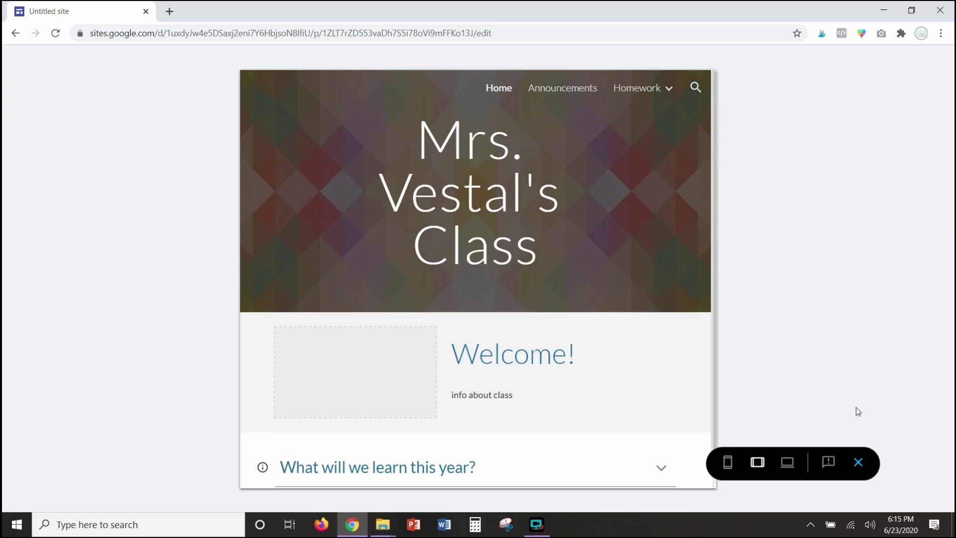
pyautogui.click(858, 462)
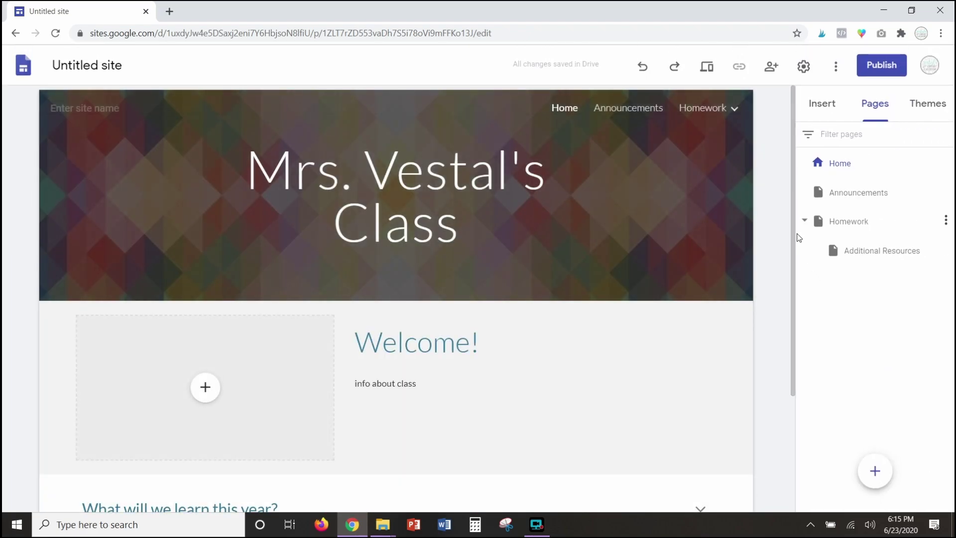
# Apply the Impression theme to the site with a custom blue accent colour
pyautogui.click(924, 102)
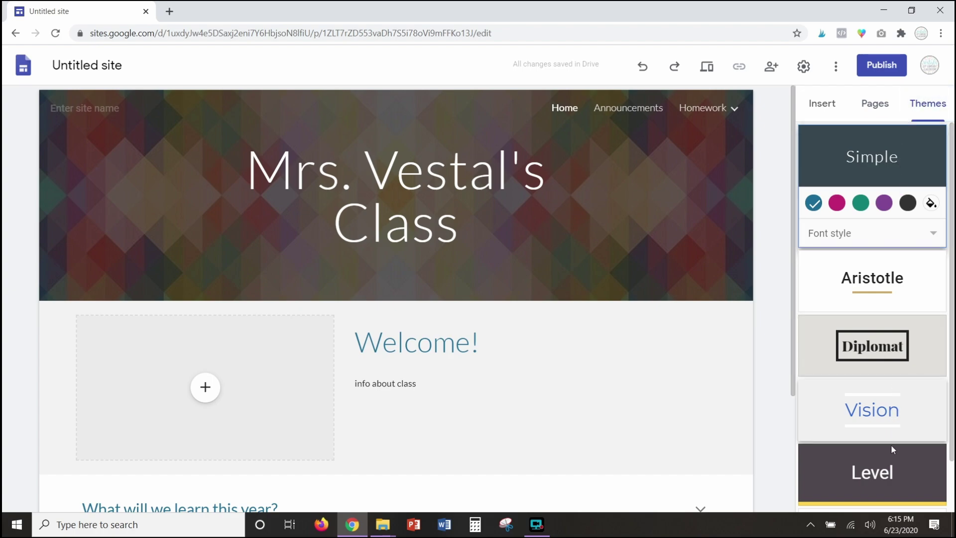
pyautogui.scroll(-1, 867, 323)
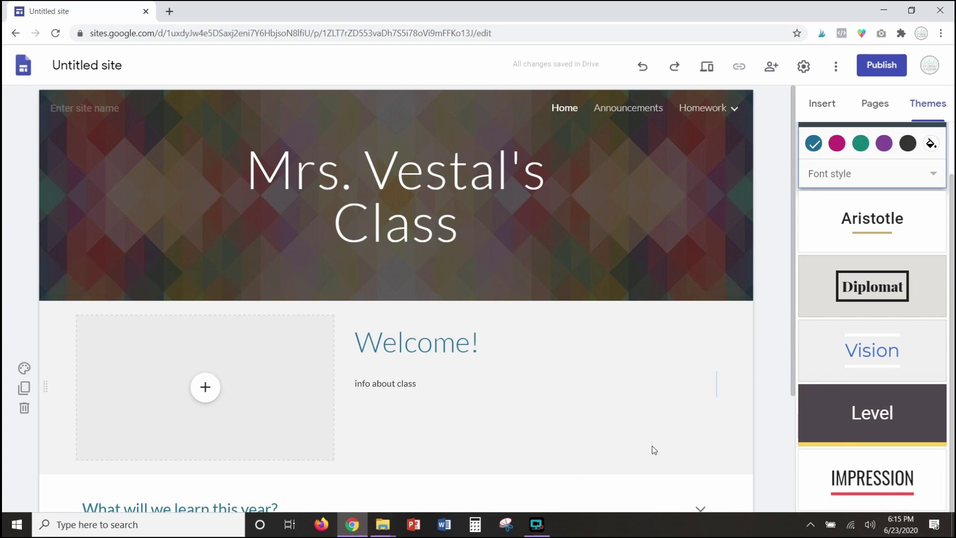
pyautogui.click(886, 494)
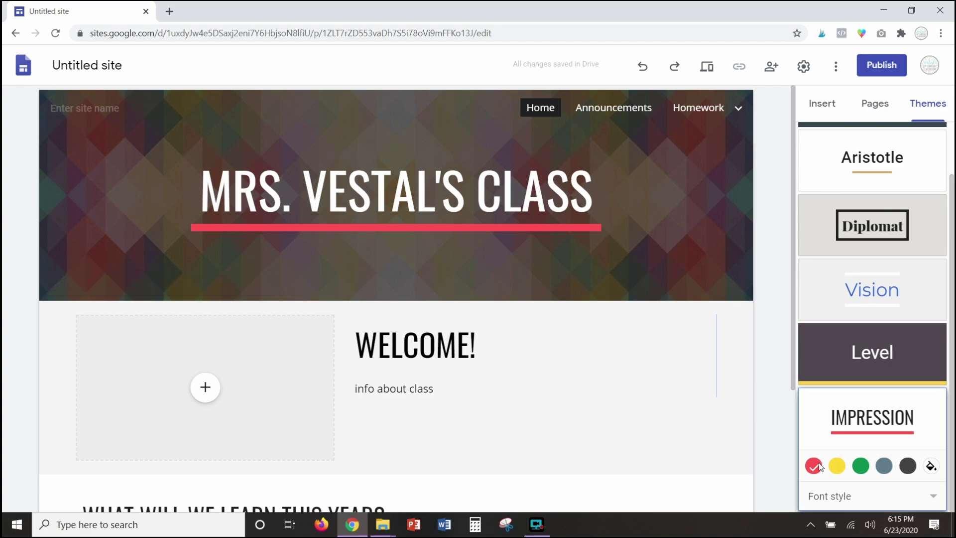
pyautogui.click(931, 466)
pyautogui.click(891, 442)
pyautogui.scroll(3, 859, 285)
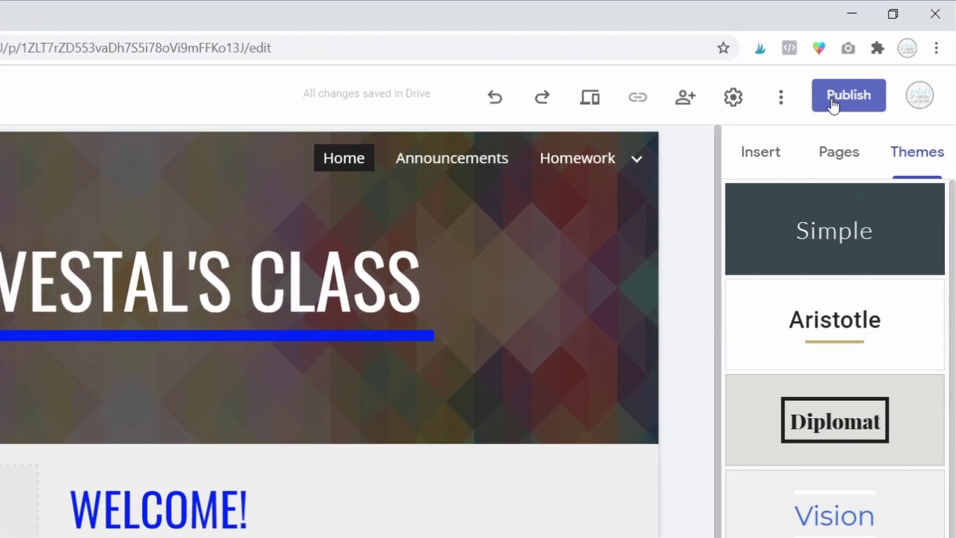
# Look over the site's navigation settings for mode and colour, and close them
pyautogui.click(734, 100)
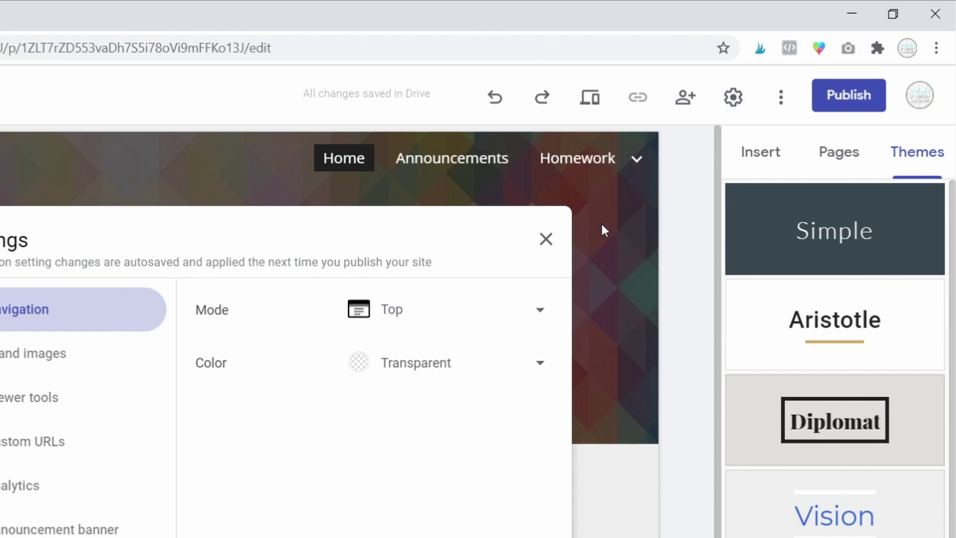
pyautogui.click(546, 240)
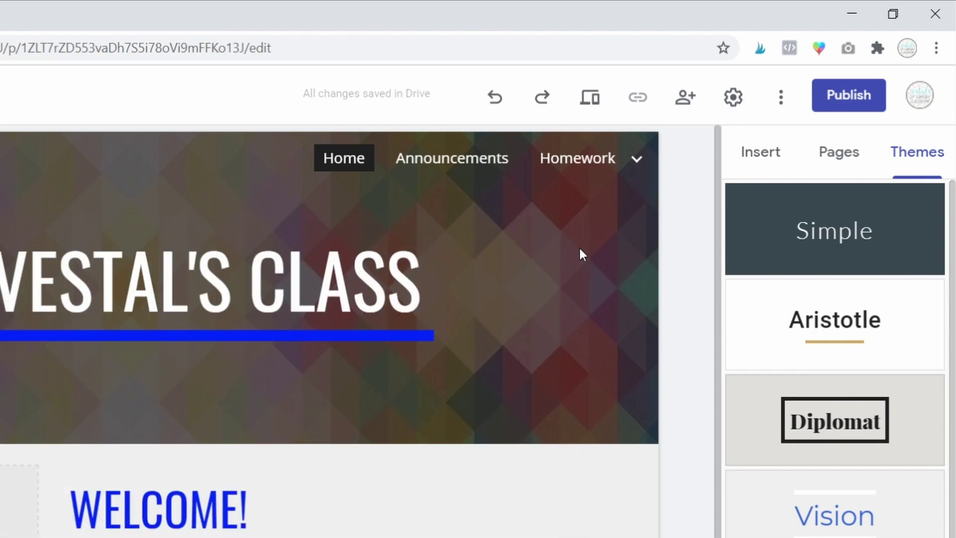
# Open the site's sharing link settings and examine the access options for the draft
pyautogui.click(690, 102)
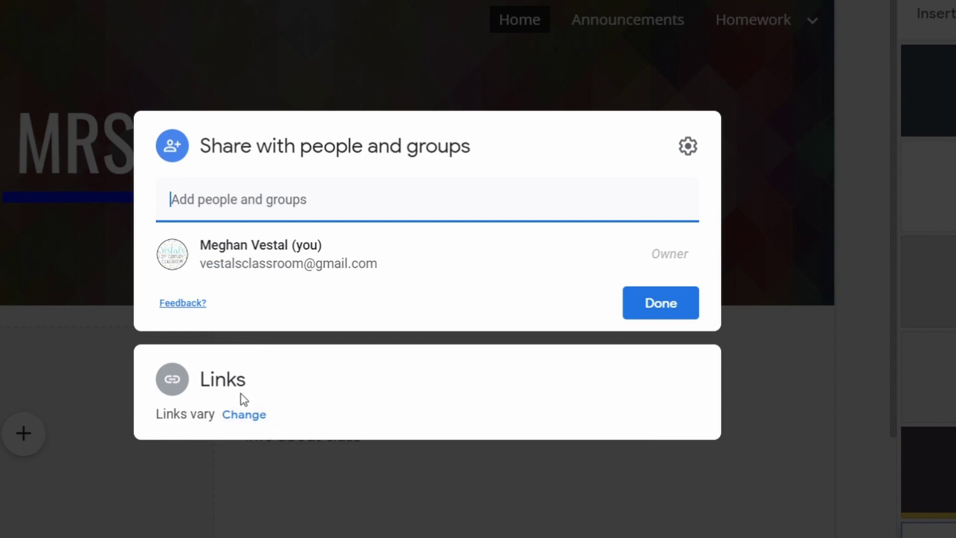
pyautogui.click(257, 416)
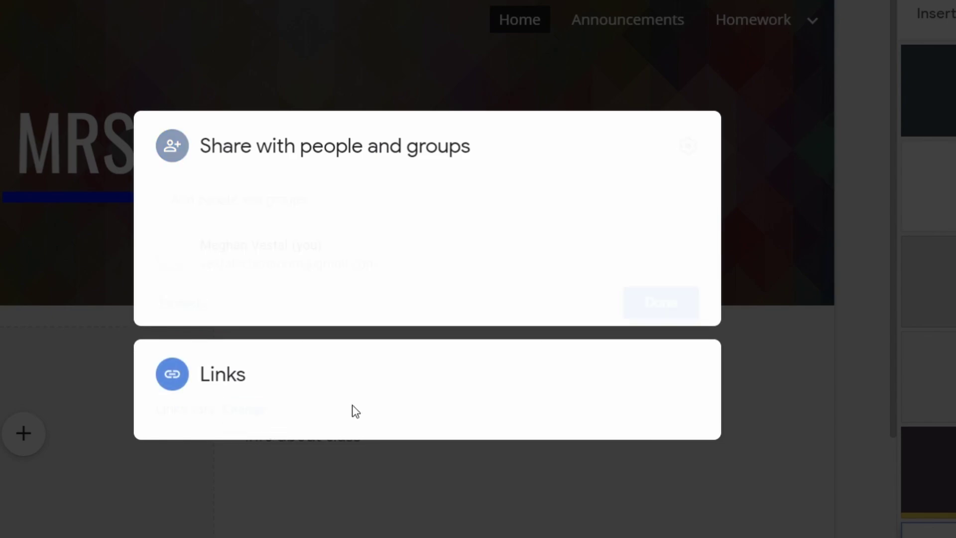
pyautogui.click(480, 271)
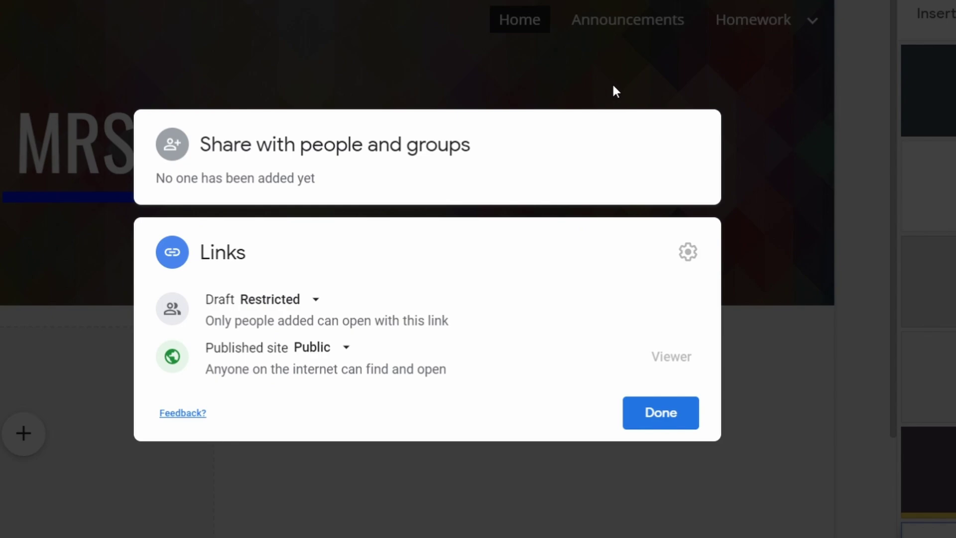
pyautogui.click(318, 307)
pyautogui.click(319, 307)
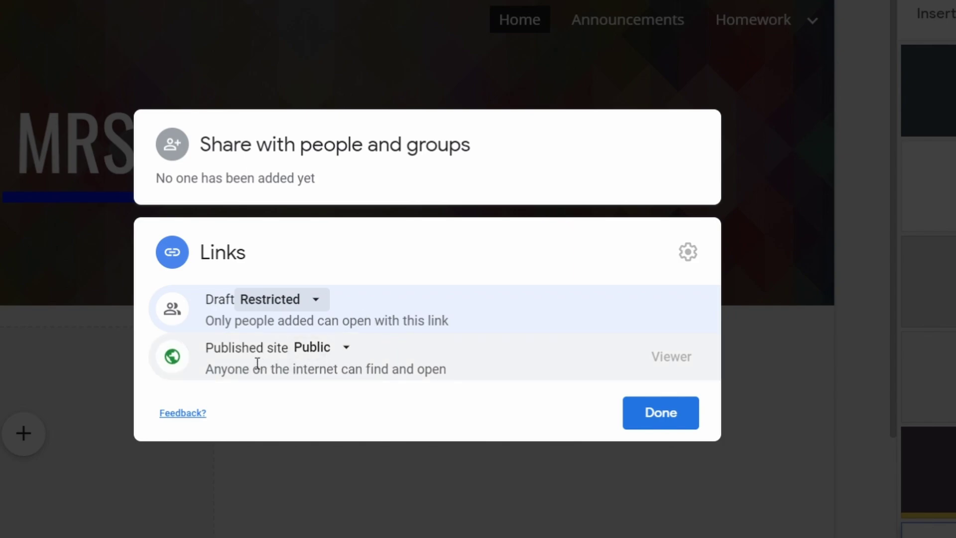
# Examine the Restricted and Public access options for the published site, and close the sharing settings
pyautogui.click(346, 354)
pyautogui.click(346, 351)
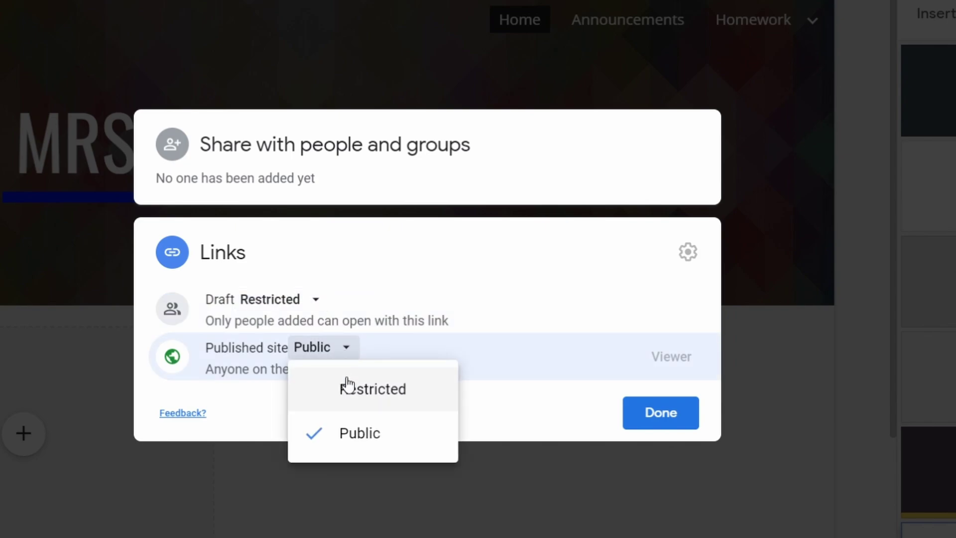
pyautogui.click(347, 348)
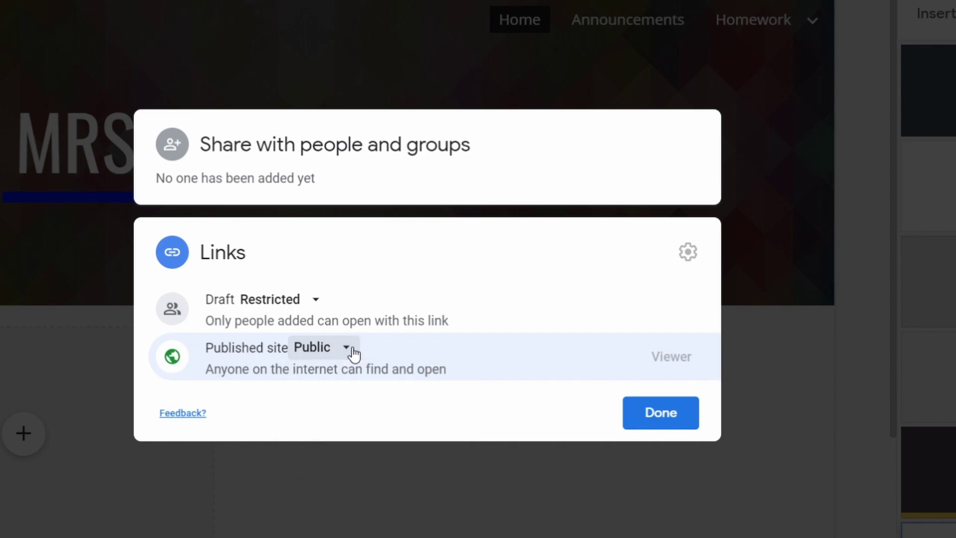
pyautogui.click(347, 348)
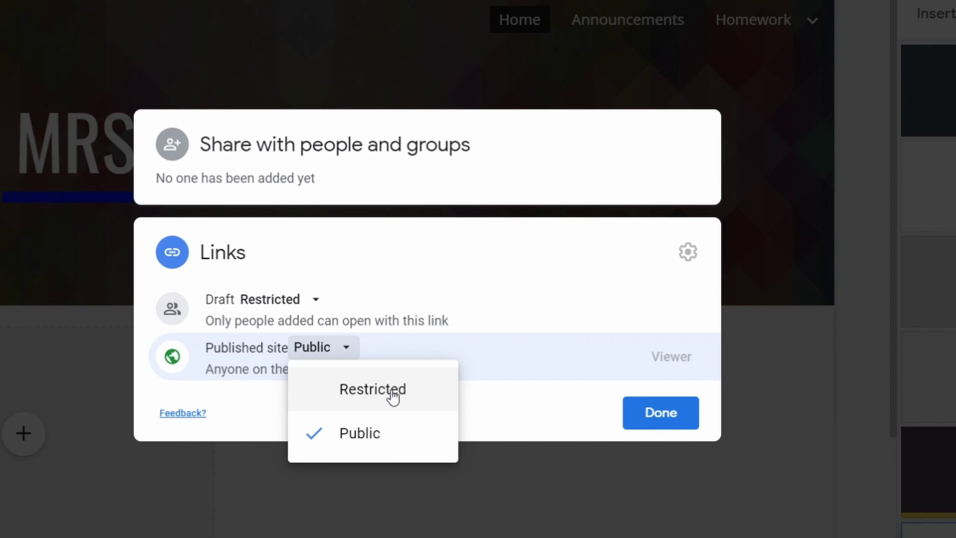
pyautogui.click(543, 416)
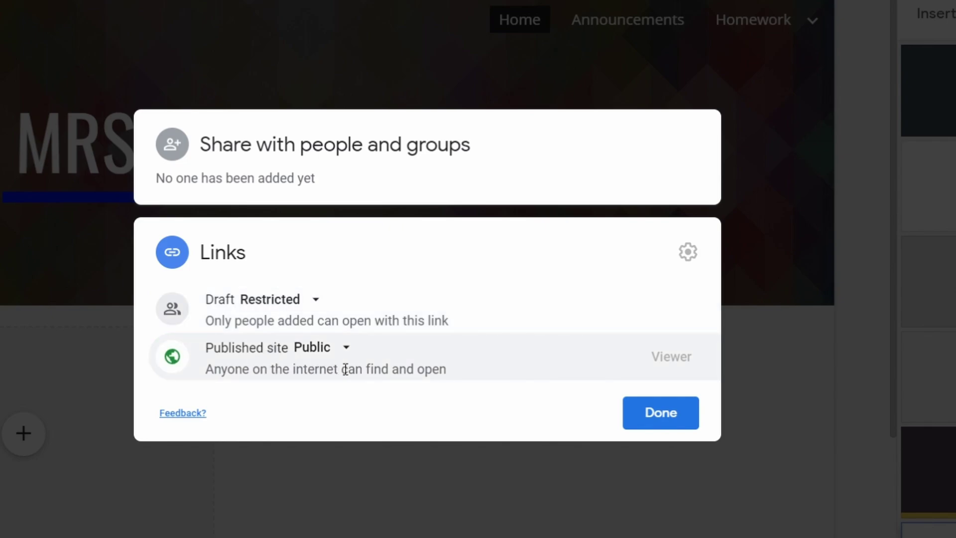
pyautogui.click(675, 425)
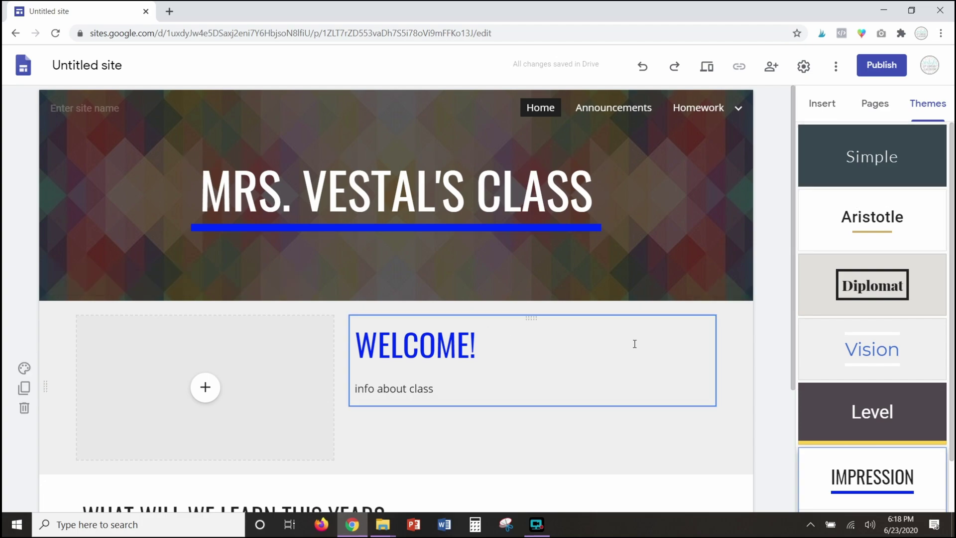
# Prepare web publishing with the teacher's class name as web address and a request that public search engines not display the site, and cancel it
pyautogui.click(881, 64)
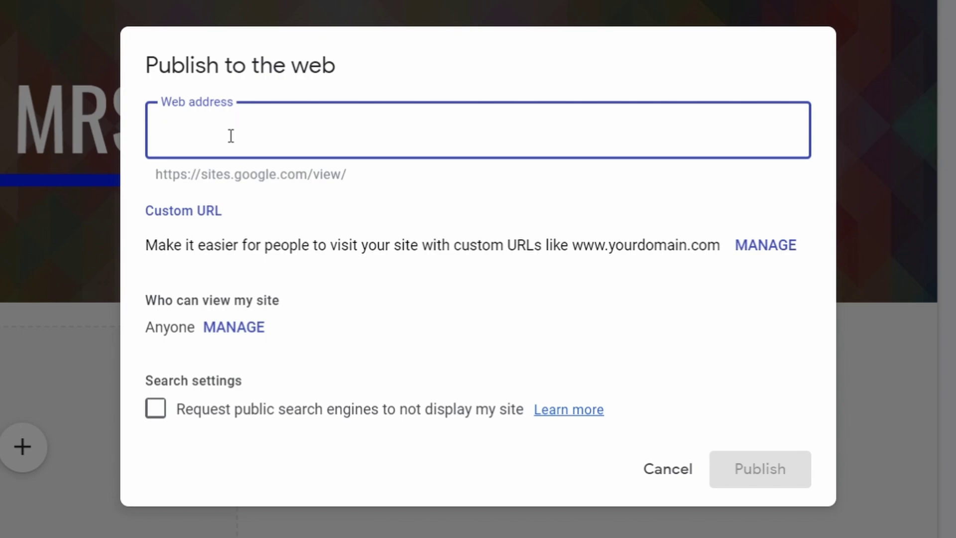
pyautogui.moveTo(363, 177); pyautogui.dragTo(199, 179)
pyautogui.click(143, 178)
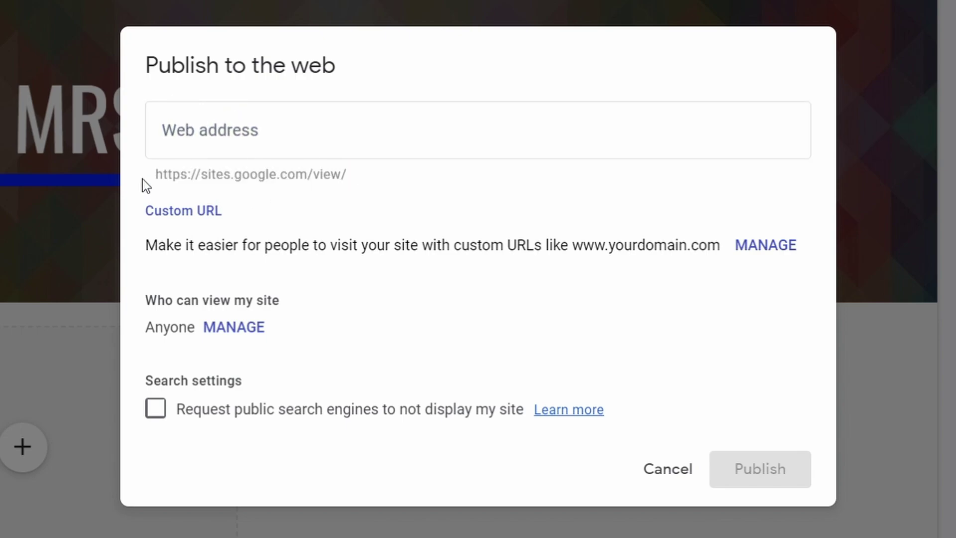
pyautogui.click(199, 140)
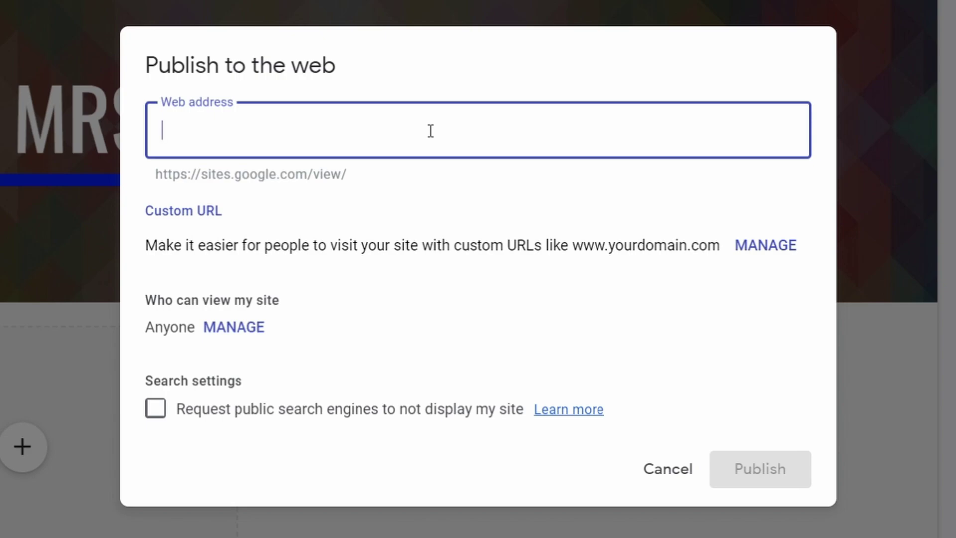
pyautogui.write('ve')
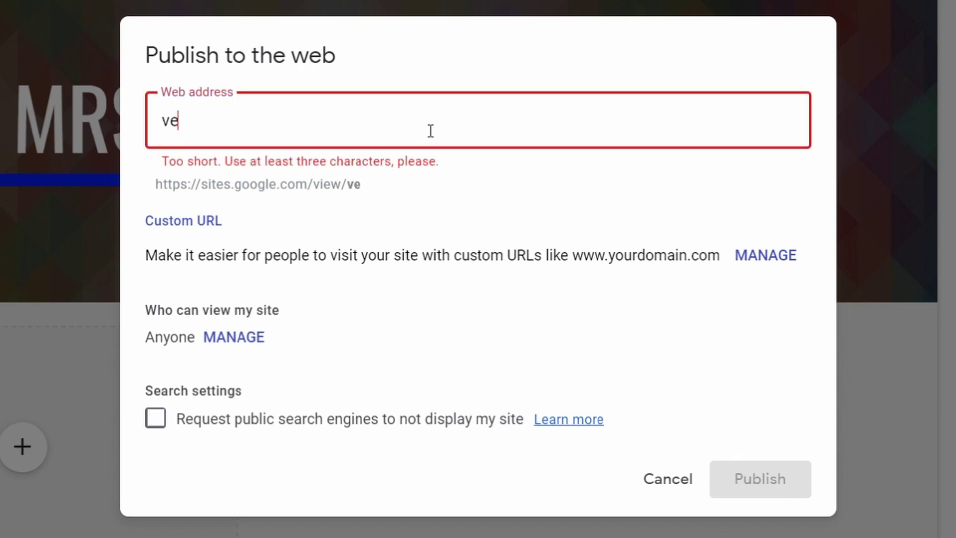
pyautogui.write('stalsclass')
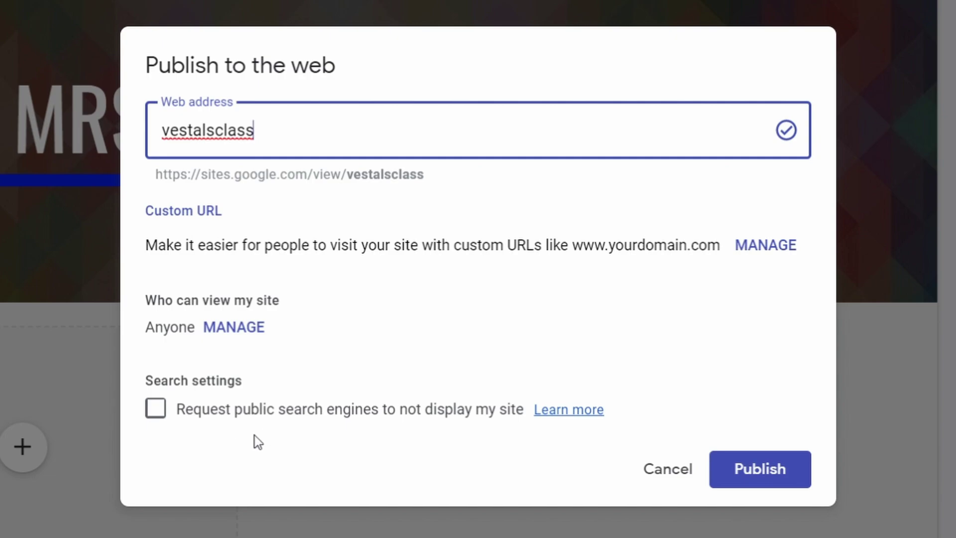
pyautogui.click(163, 418)
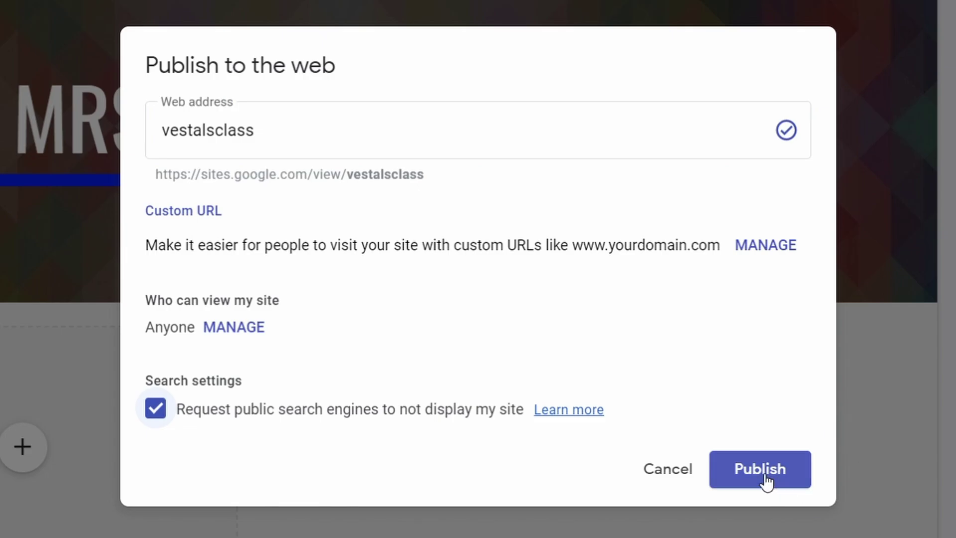
pyautogui.click(669, 467)
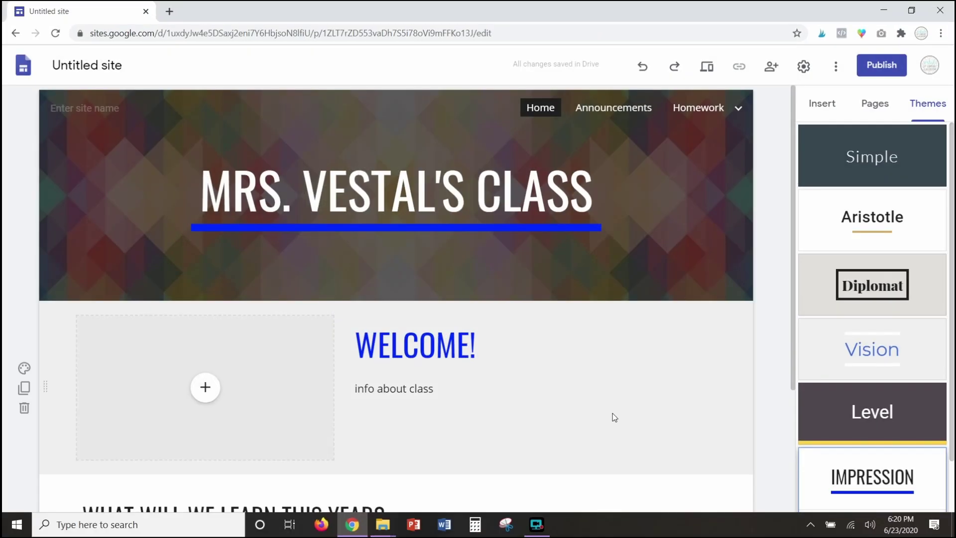